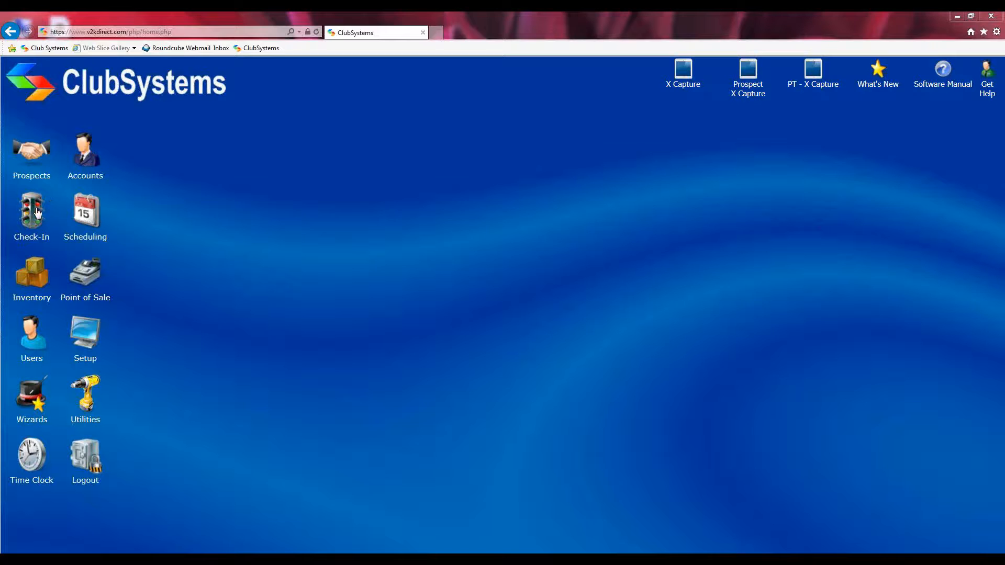
Record a visit through Un-Attended check-in by finding the member by last name, and close the check-in window.
{"action": "left_click", "coordinate": [30, 215]}
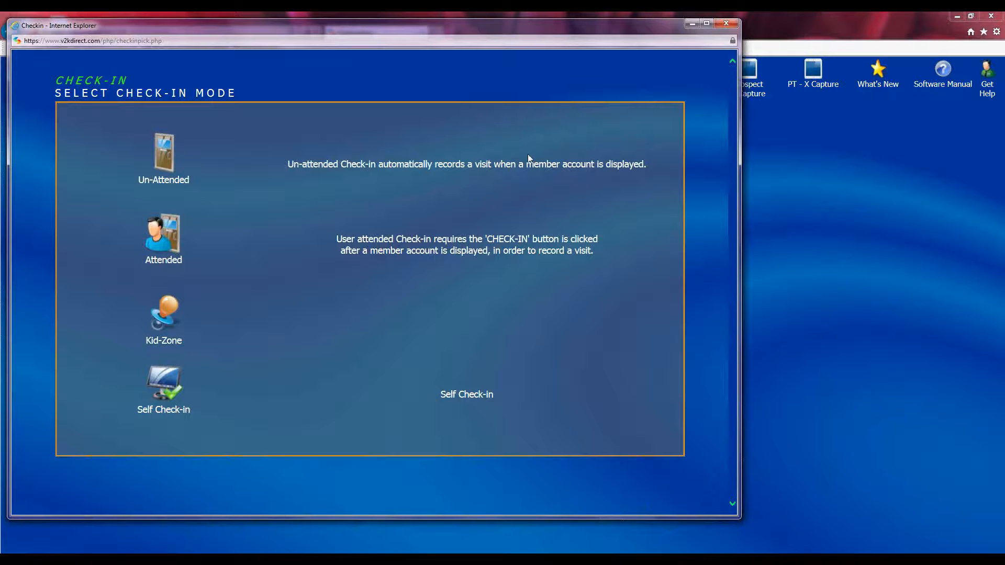
{"action": "left_click", "coordinate": [161, 161]}
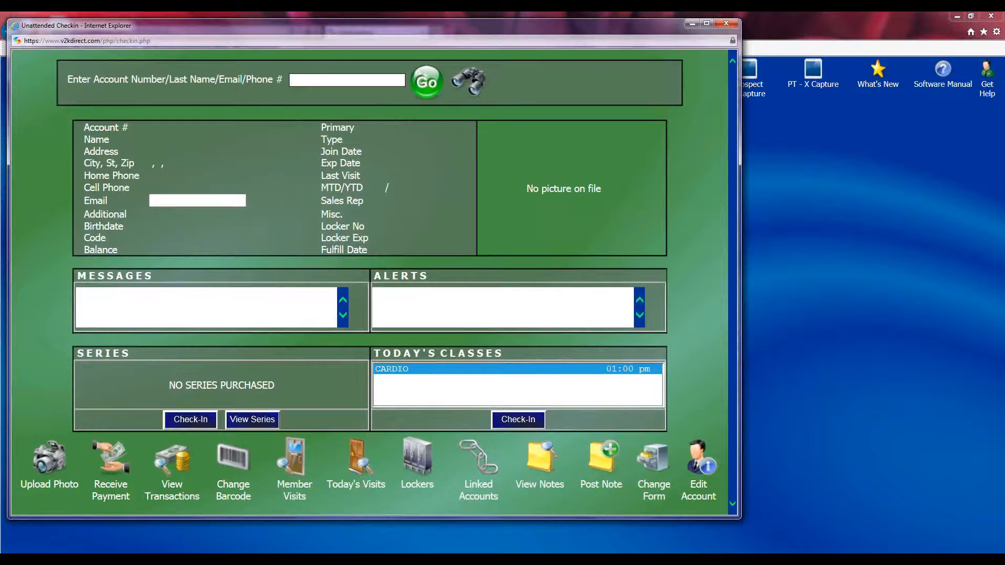
{"action": "type", "text": "speer"}
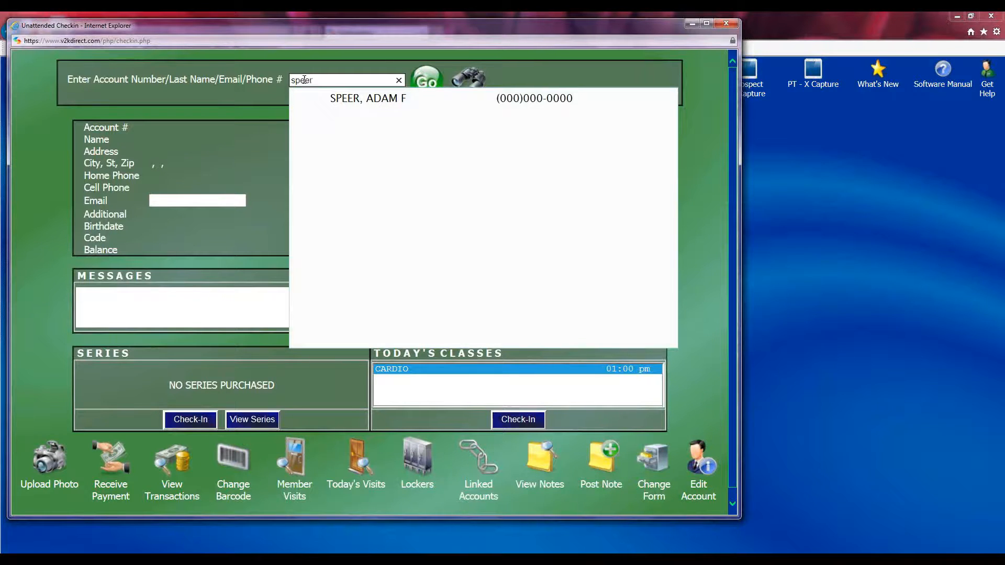
{"action": "left_click", "coordinate": [341, 101]}
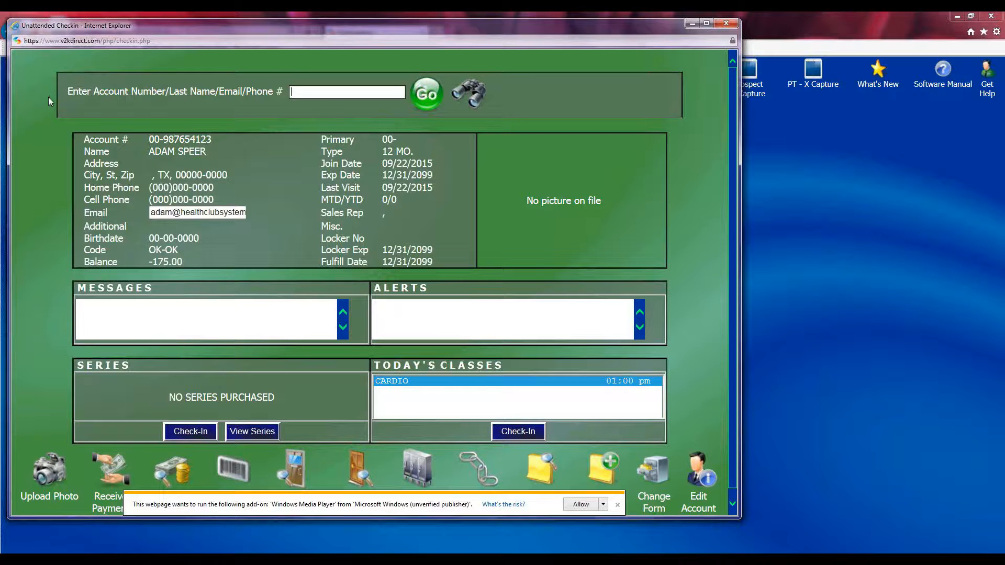
{"action": "left_click", "coordinate": [617, 504]}
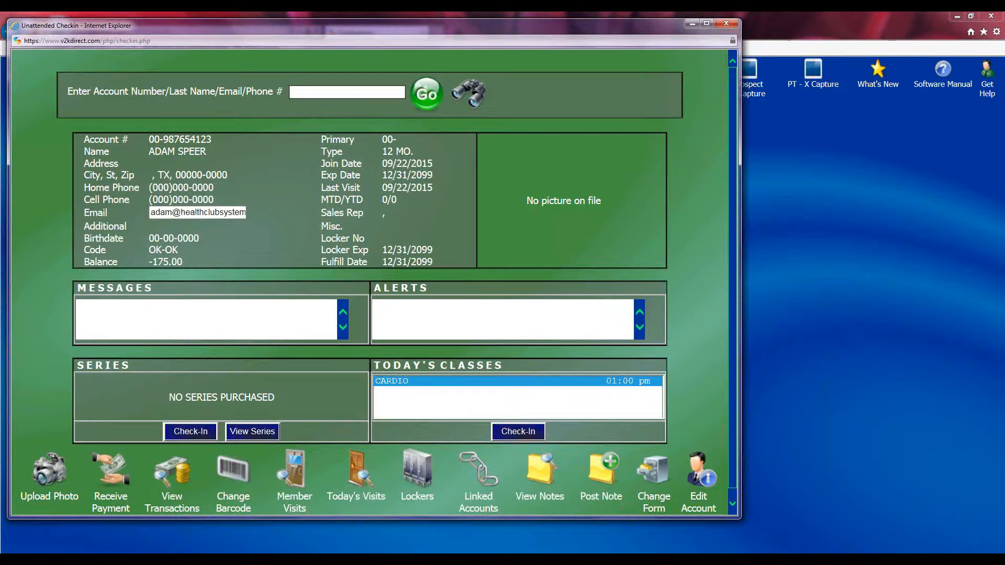
{"action": "left_click", "coordinate": [726, 23]}
Open Attended check-in and load the same member's account with a last name search.
{"action": "left_click", "coordinate": [24, 208]}
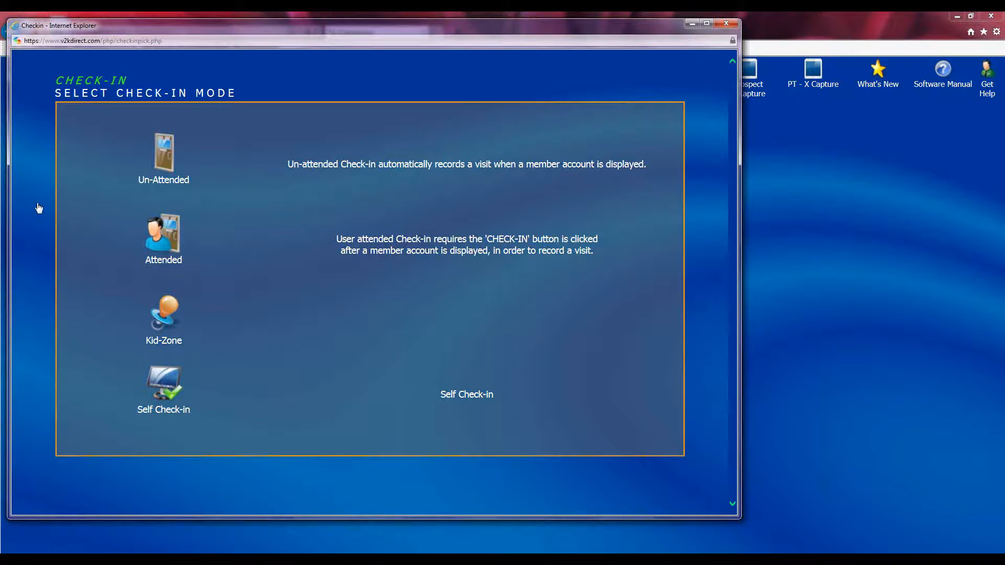
{"action": "left_click", "coordinate": [166, 246]}
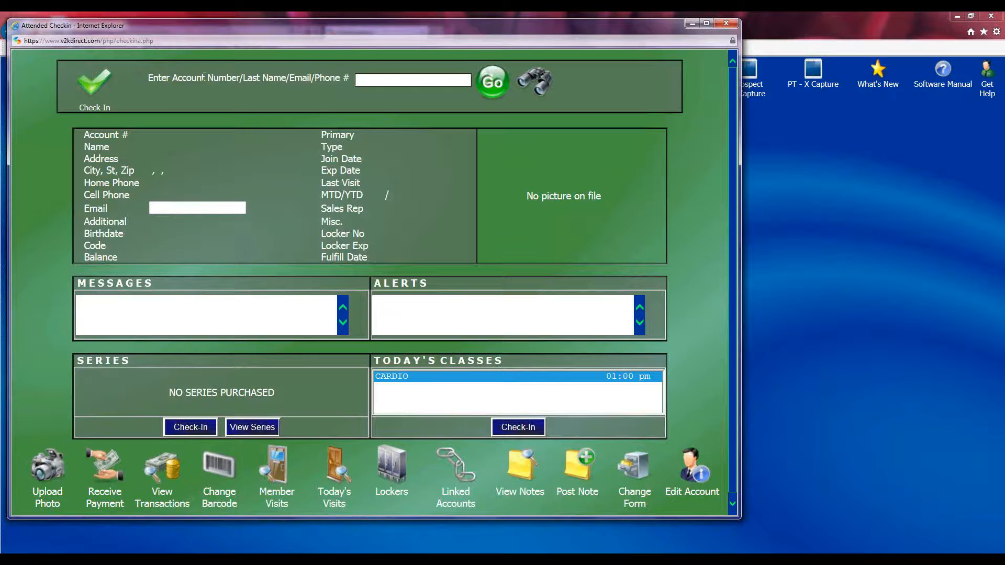
{"action": "left_click_drag", "start_coordinate": [197, 77], "coordinate": [276, 76]}
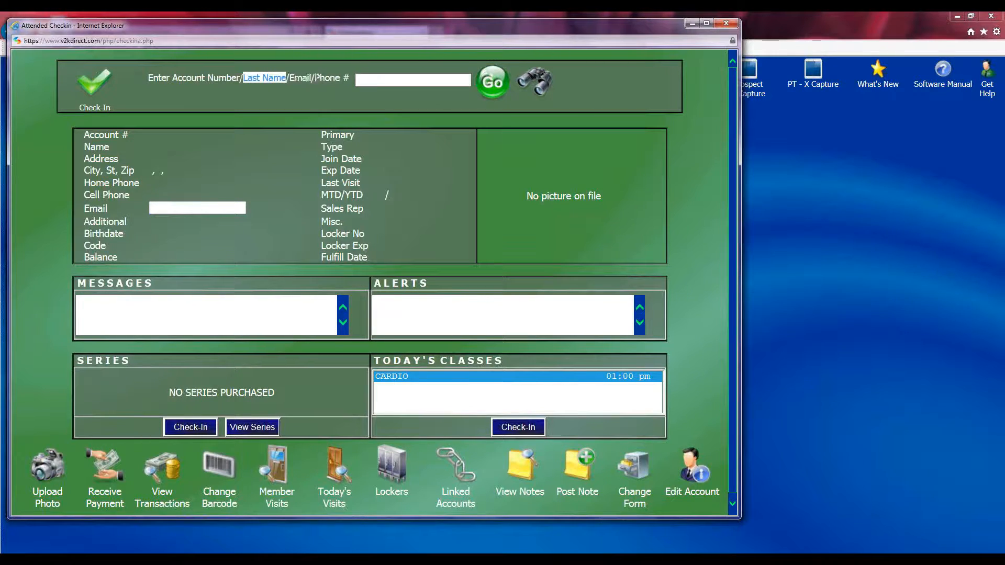
{"action": "left_click", "coordinate": [317, 77]}
{"action": "left_click_drag", "start_coordinate": [317, 78], "coordinate": [333, 78]}
{"action": "left_click", "coordinate": [353, 95]}
{"action": "left_click", "coordinate": [372, 78]}
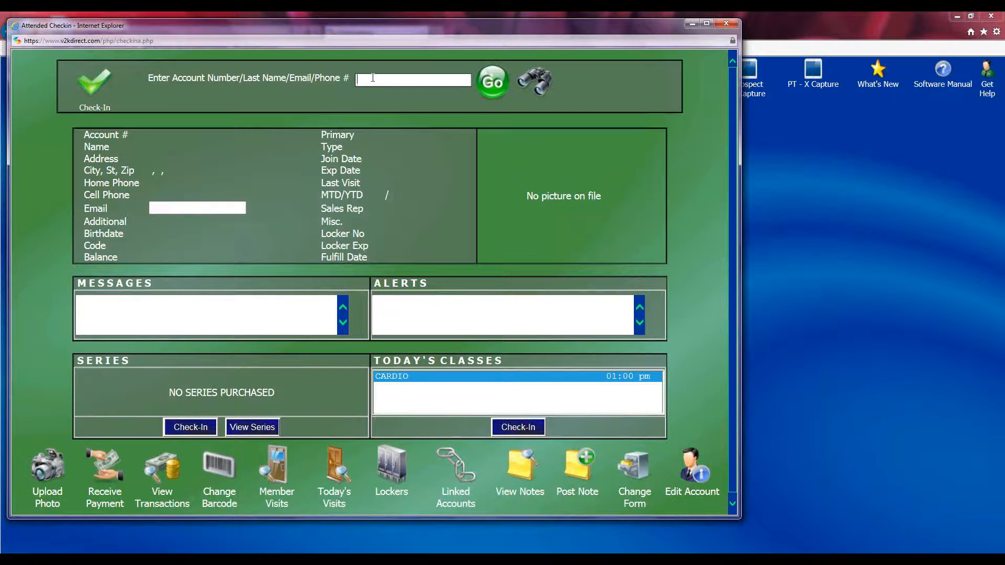
{"action": "type", "text": "speer"}
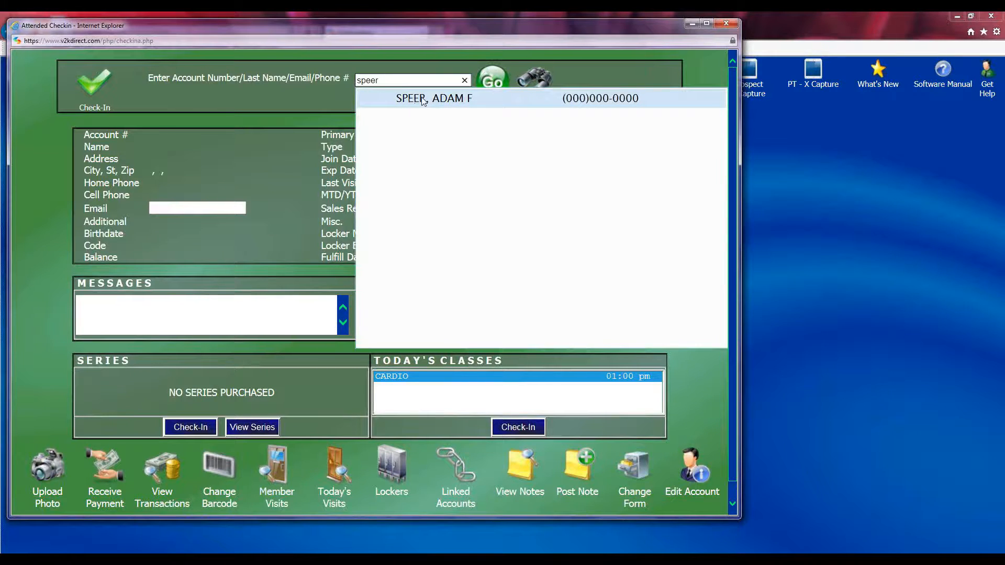
{"action": "left_click", "coordinate": [423, 99]}
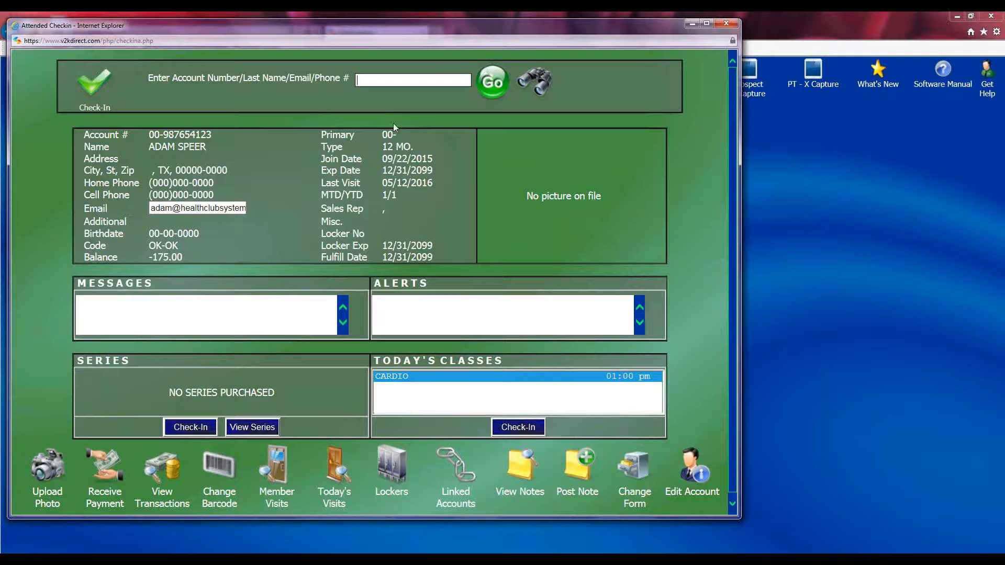
Review the member's type, expiration date, last visit, balance and messages area on the check-in screen.
{"action": "left_click_drag", "start_coordinate": [380, 147], "coordinate": [424, 172]}
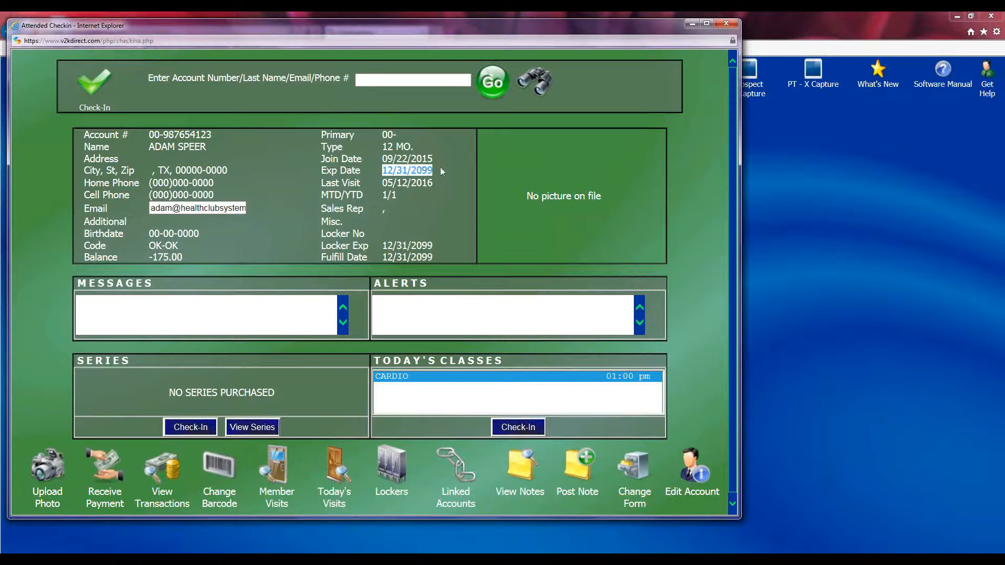
{"action": "left_click_drag", "start_coordinate": [376, 183], "coordinate": [438, 181]}
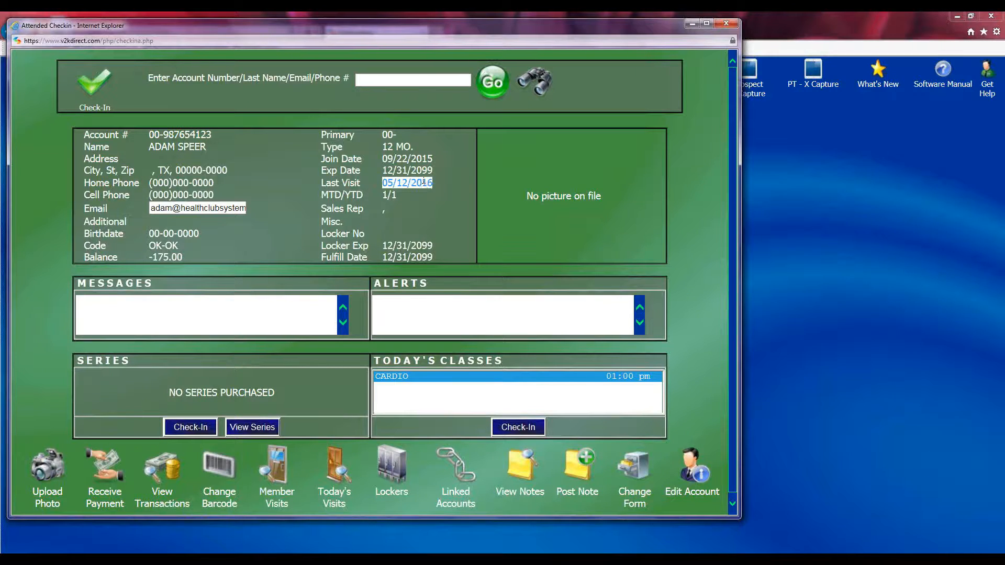
{"action": "left_click_drag", "start_coordinate": [372, 237], "coordinate": [143, 255]}
{"action": "left_click", "coordinate": [160, 256]}
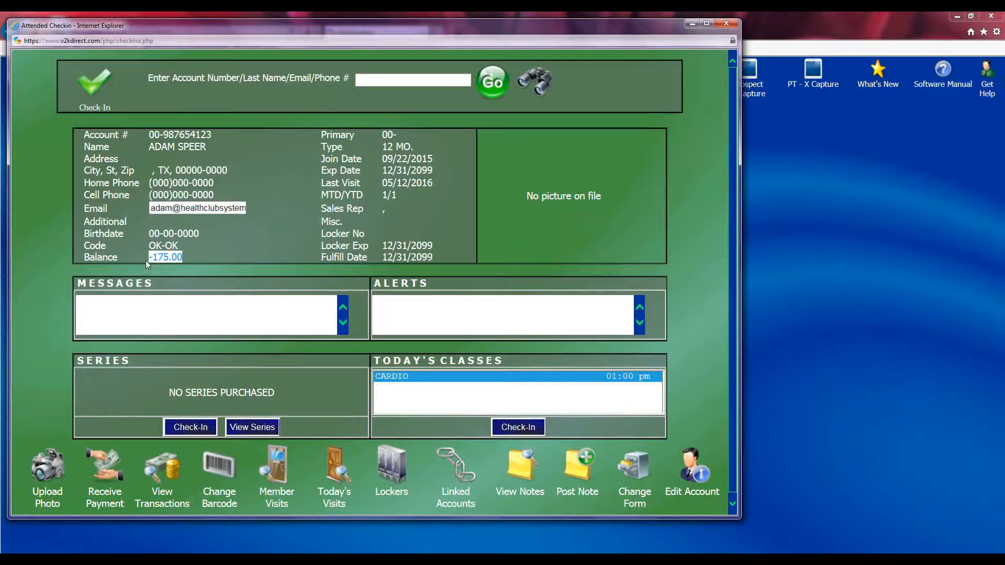
{"action": "left_click", "coordinate": [202, 256]}
{"action": "scroll", "coordinate": [197, 250], "scroll_direction": "down", "scroll_amount": 1}
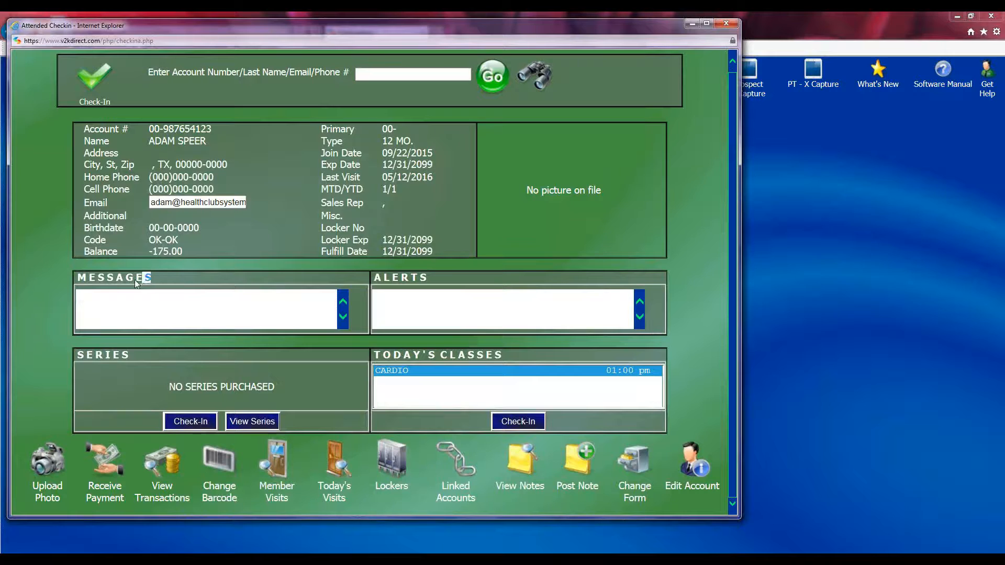
{"action": "left_click_drag", "start_coordinate": [153, 278], "coordinate": [70, 285]}
{"action": "left_click", "coordinate": [67, 287]}
Open the member's Receive Payment form, examine the payment amount and user password fields, and cancel without posting a payment.
{"action": "left_click", "coordinate": [106, 466]}
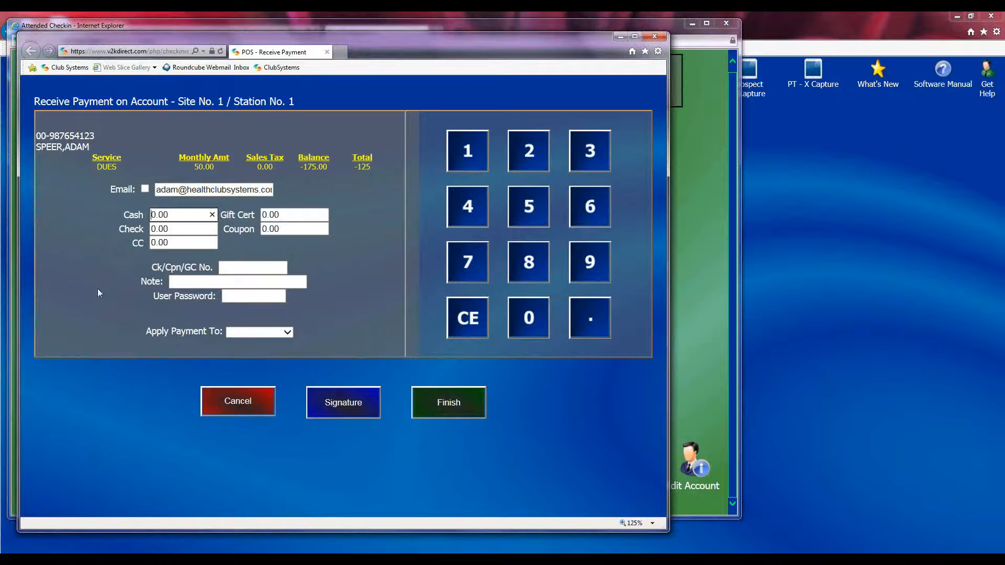
{"action": "left_click_drag", "start_coordinate": [170, 215], "coordinate": [149, 245]}
{"action": "left_click", "coordinate": [162, 244]}
{"action": "left_click", "coordinate": [239, 296]}
{"action": "left_click", "coordinate": [237, 402]}
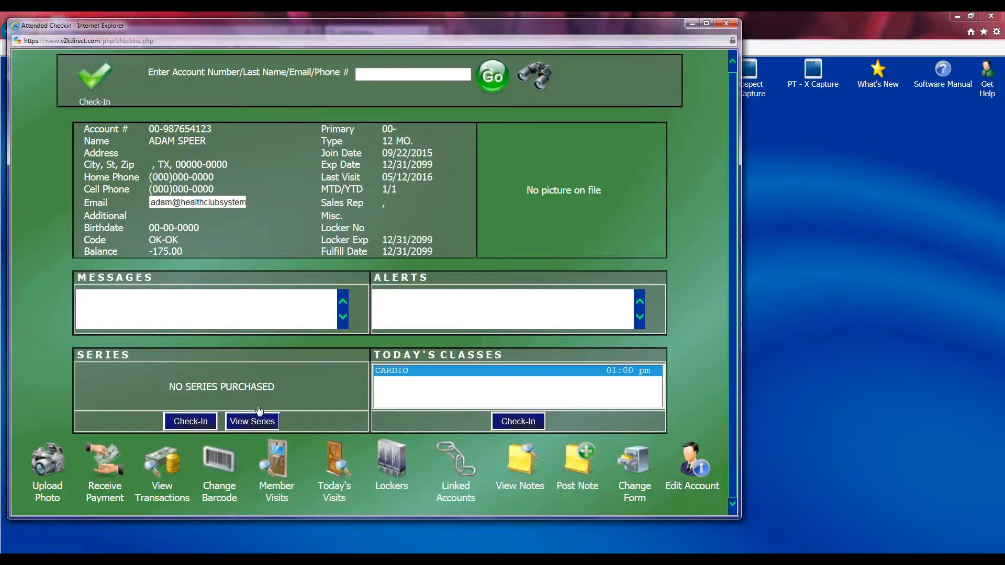
Open the member's account transactions and examine the dates, invoices, types, descriptions, amounts and balances through the whole list.
{"action": "left_click", "coordinate": [162, 466]}
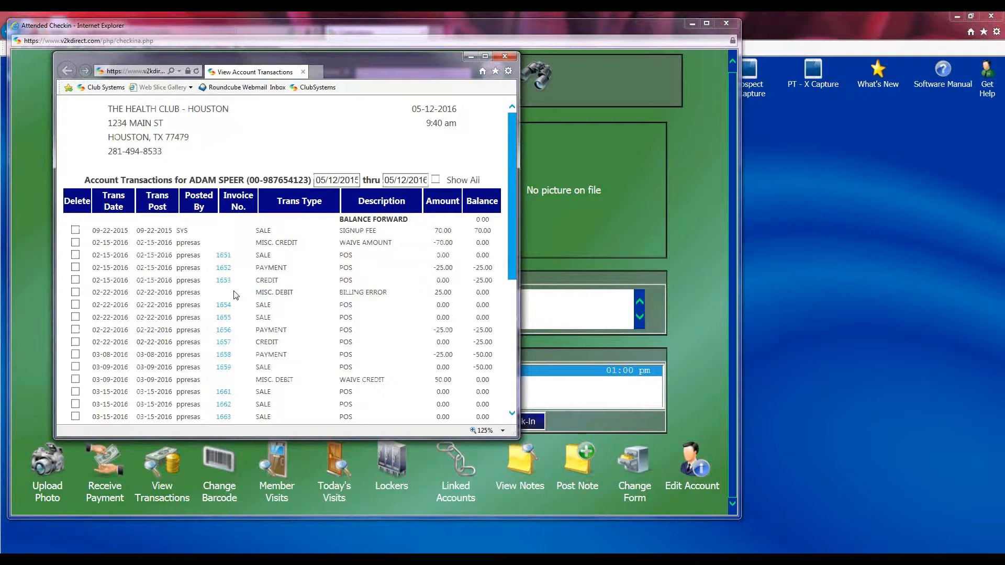
{"action": "scroll", "coordinate": [234, 295], "scroll_direction": "down", "scroll_amount": 3}
{"action": "scroll", "coordinate": [234, 297], "scroll_direction": "down", "scroll_amount": 6}
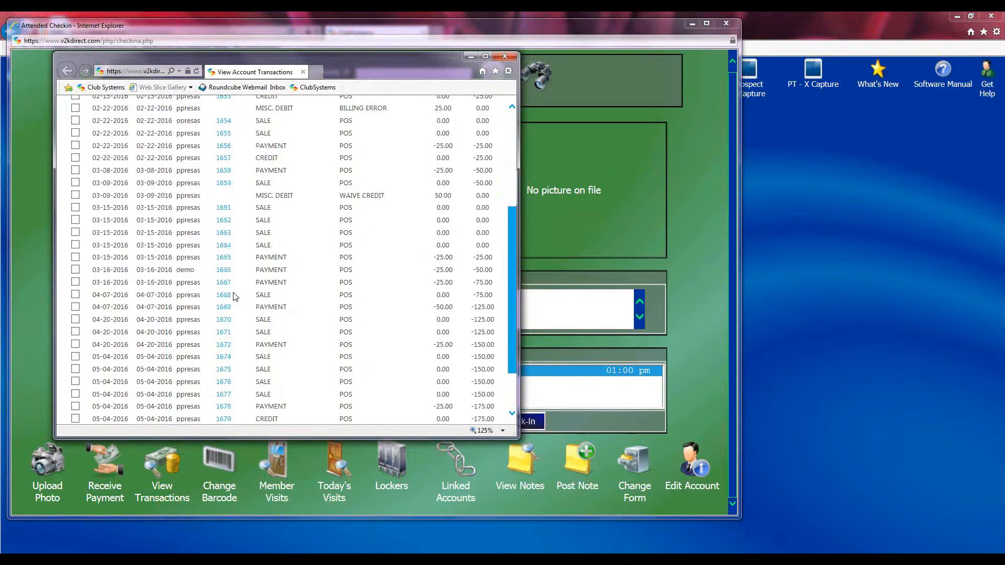
{"action": "mouse_move", "coordinate": [233, 297]}
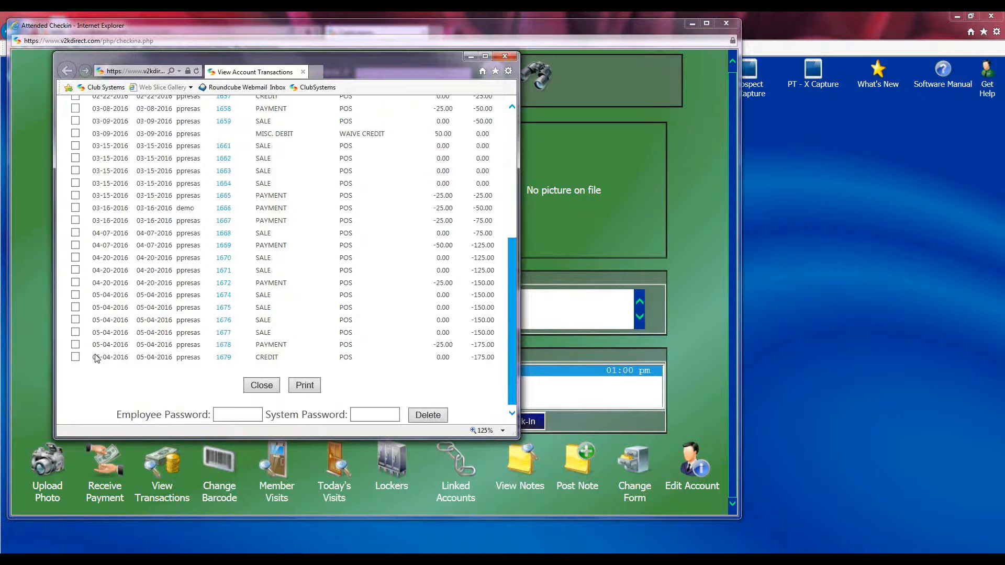
{"action": "scroll", "coordinate": [148, 374], "scroll_direction": "up", "scroll_amount": 3}
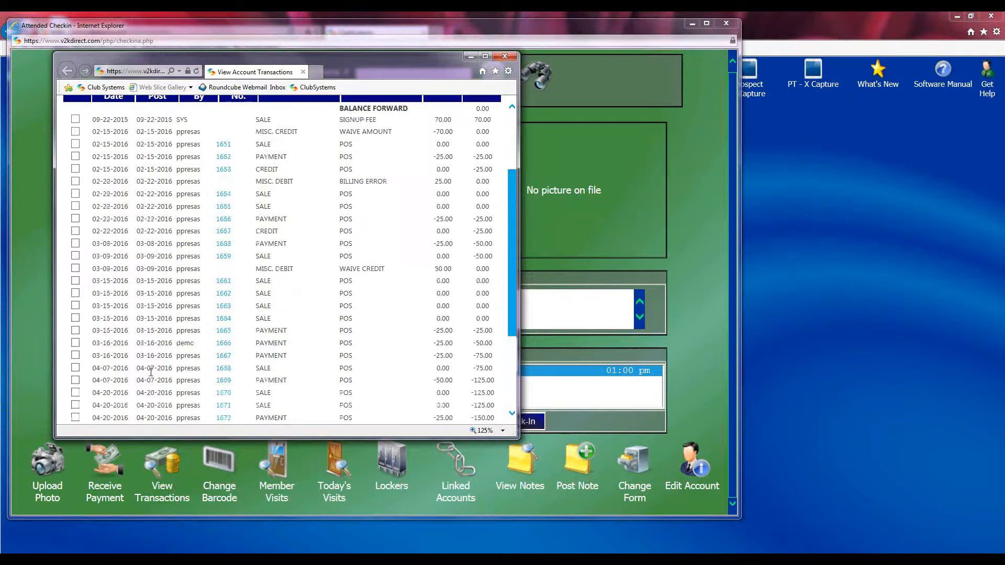
{"action": "scroll", "coordinate": [151, 372], "scroll_direction": "up", "scroll_amount": 2}
{"action": "scroll", "coordinate": [163, 367], "scroll_direction": "down", "scroll_amount": 2}
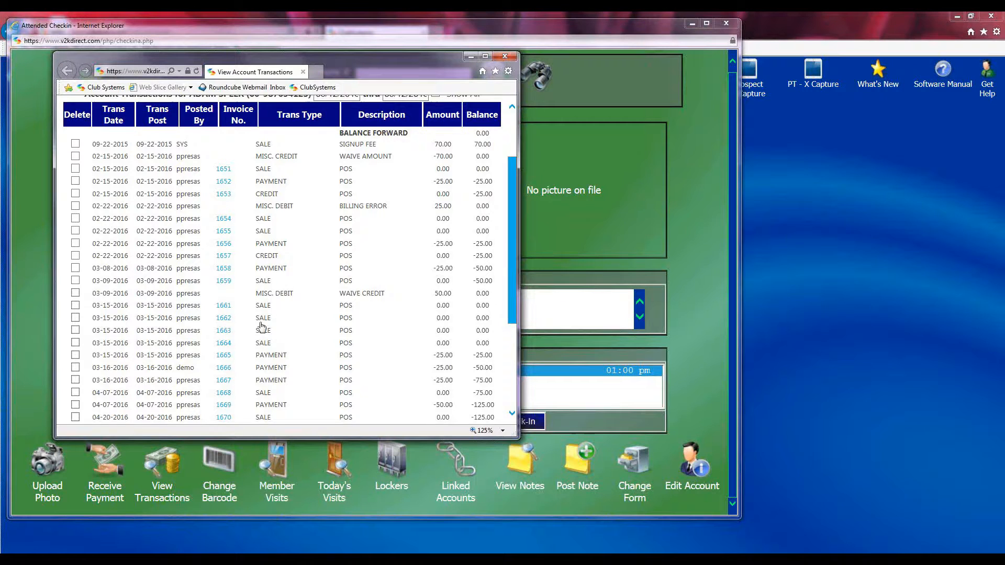
{"action": "scroll", "coordinate": [262, 327], "scroll_direction": "down", "scroll_amount": 5}
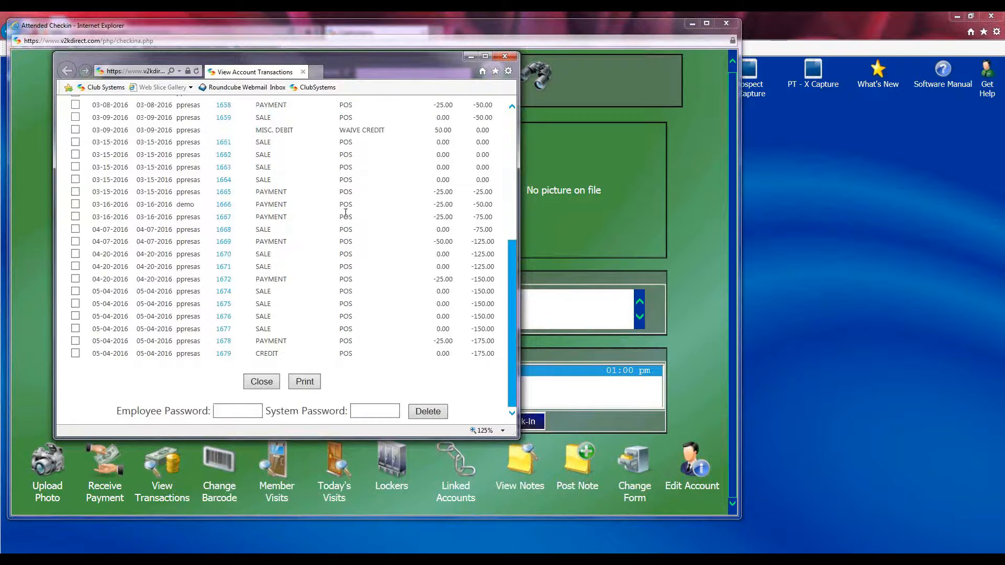
{"action": "scroll", "coordinate": [345, 276], "scroll_direction": "up", "scroll_amount": 1}
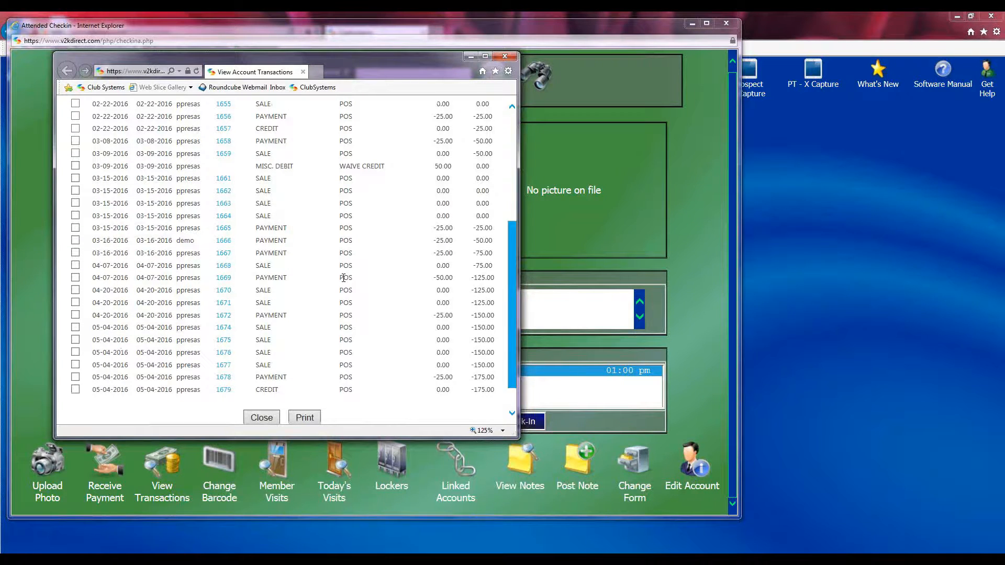
{"action": "scroll", "coordinate": [344, 276], "scroll_direction": "up", "scroll_amount": 4}
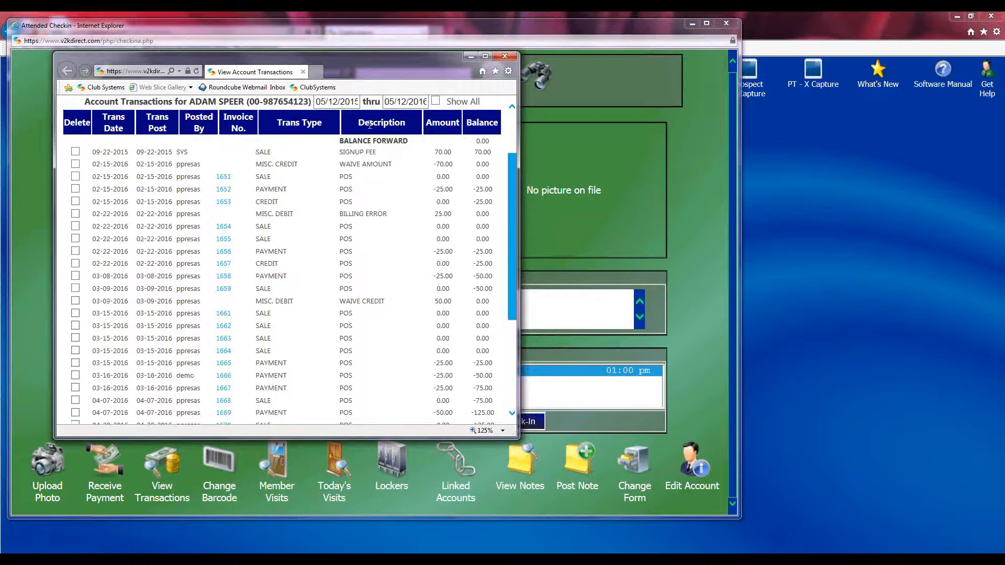
{"action": "scroll", "coordinate": [333, 216], "scroll_direction": "down", "scroll_amount": 2}
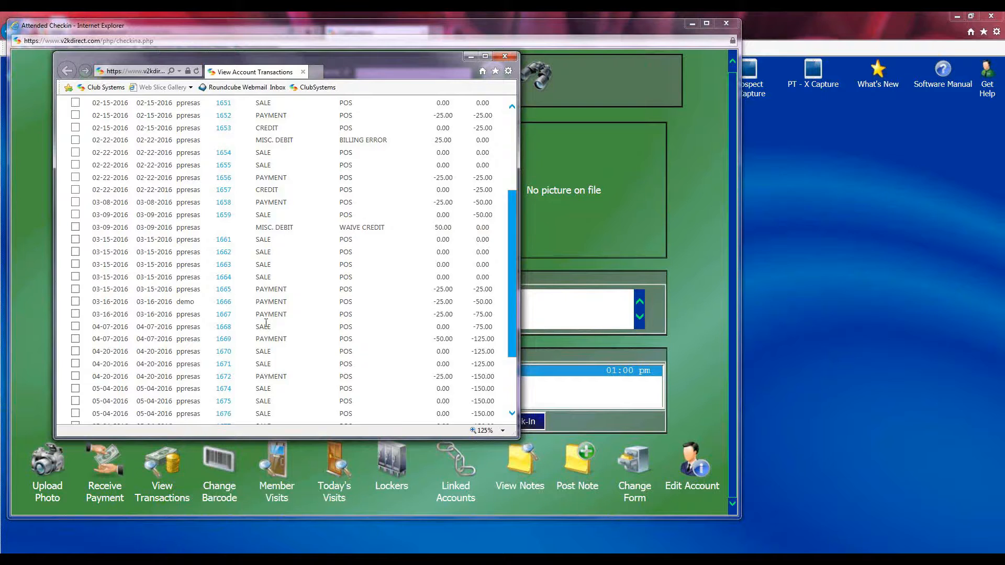
{"action": "scroll", "coordinate": [266, 323], "scroll_direction": "down", "scroll_amount": 4}
{"action": "scroll", "coordinate": [265, 323], "scroll_direction": "up", "scroll_amount": 1}
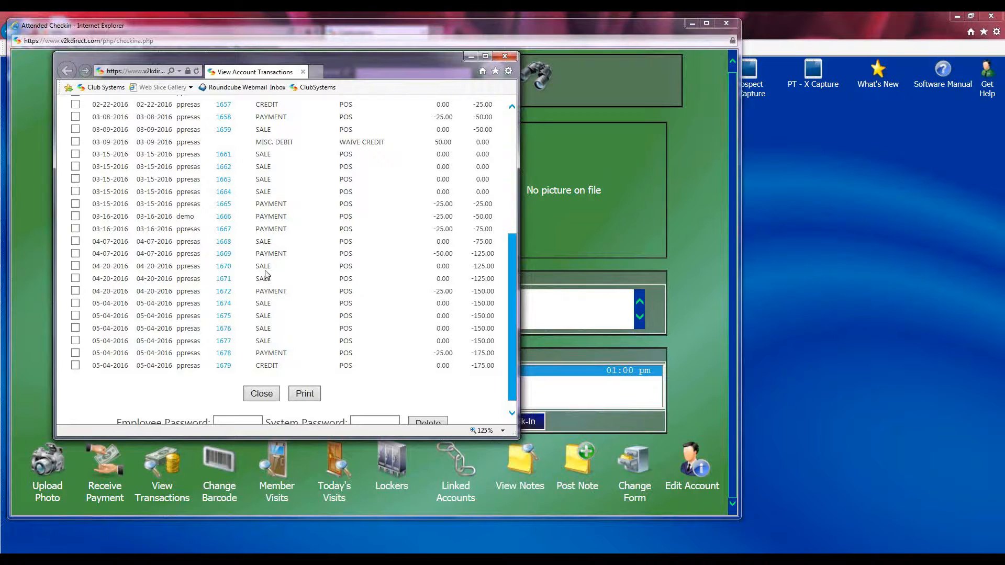
Preview several invoices in the transaction list, view the full detail of the 04-07-2016 sale, and close the transactions window.
{"action": "mouse_move", "coordinate": [226, 306]}
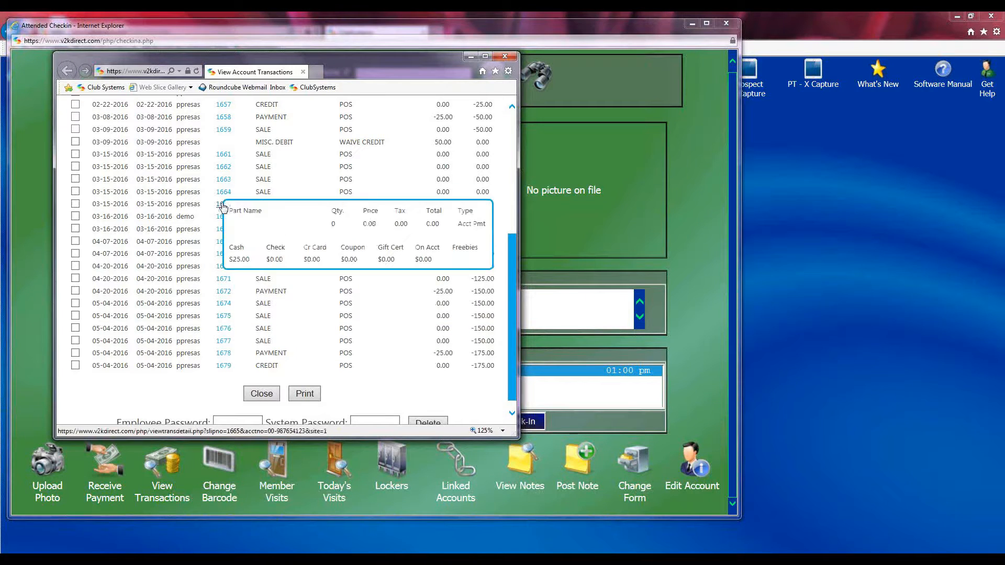
{"action": "scroll", "coordinate": [225, 207], "scroll_direction": "up", "scroll_amount": 4}
{"action": "scroll", "coordinate": [226, 208], "scroll_direction": "up", "scroll_amount": 5}
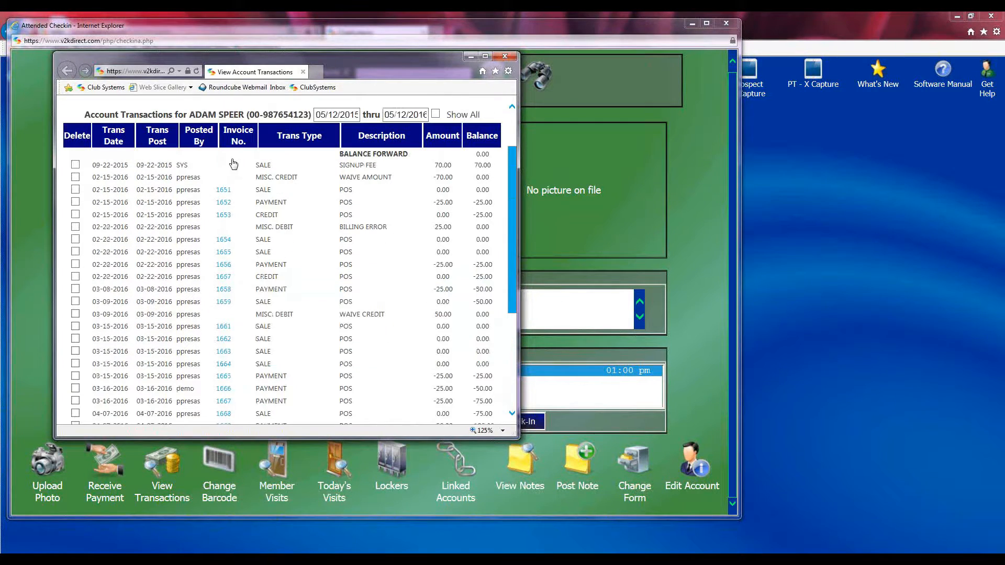
{"action": "mouse_move", "coordinate": [220, 203]}
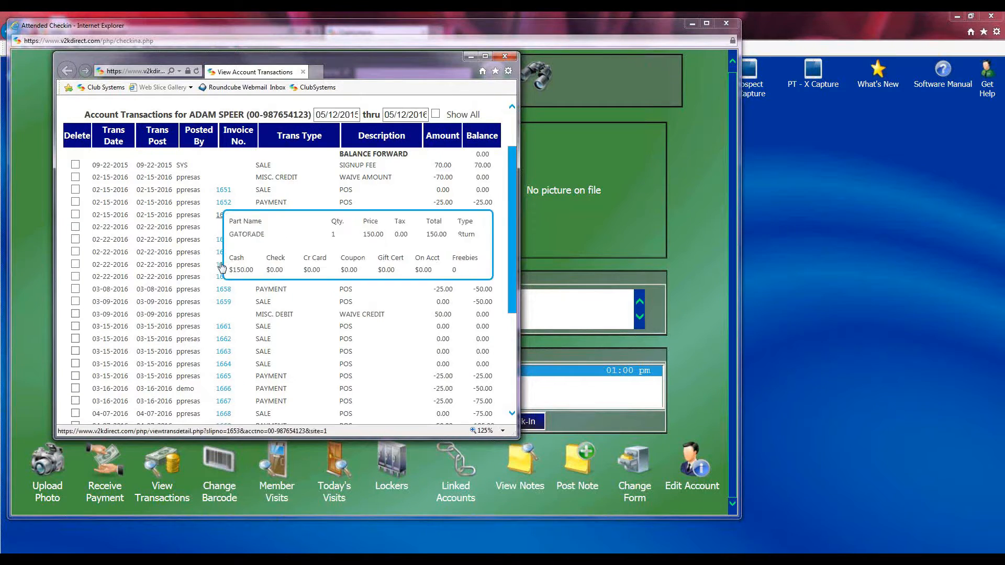
{"action": "scroll", "coordinate": [222, 315], "scroll_direction": "down", "scroll_amount": 1}
{"action": "scroll", "coordinate": [222, 318], "scroll_direction": "down", "scroll_amount": 3}
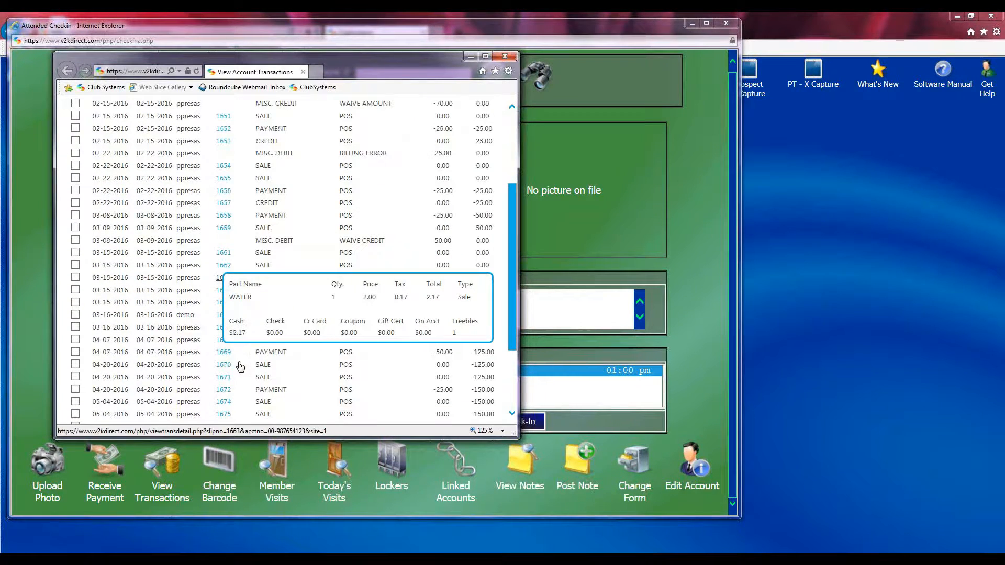
{"action": "mouse_move", "coordinate": [224, 353]}
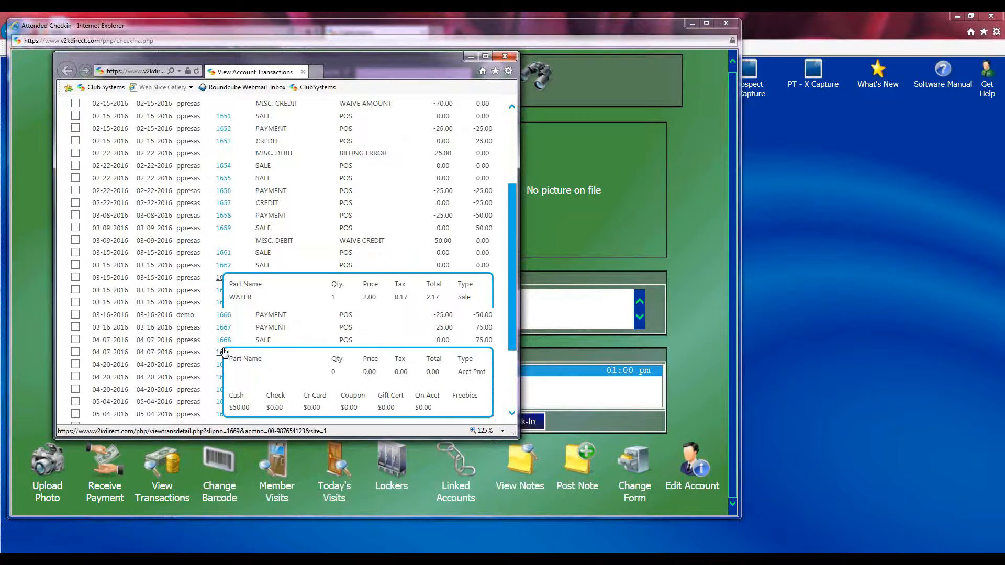
{"action": "left_click", "coordinate": [223, 345]}
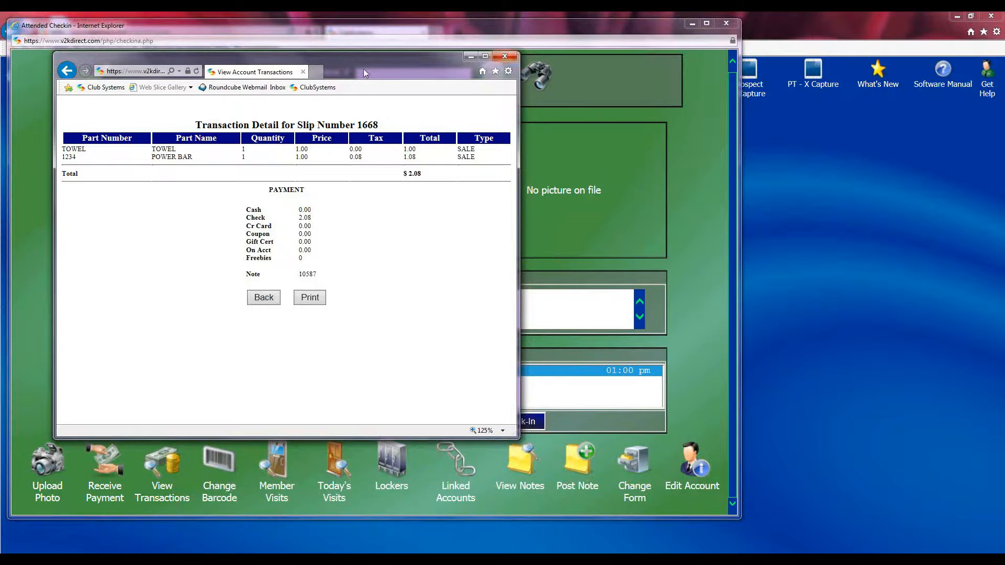
{"action": "left_click", "coordinate": [303, 71]}
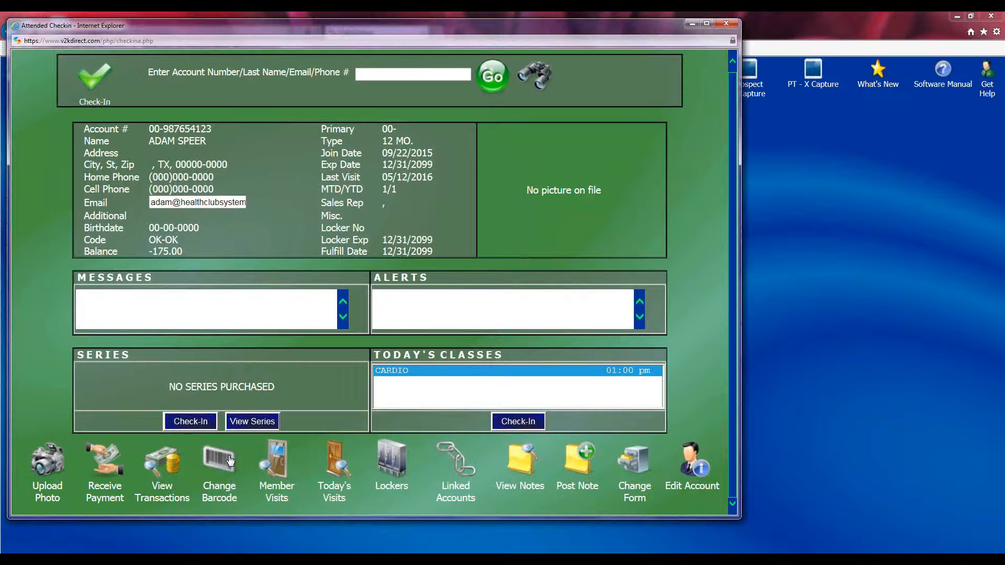
Open the form for changing the member's barcode, examine the old and new account number fields, and cancel it.
{"action": "left_click", "coordinate": [210, 469]}
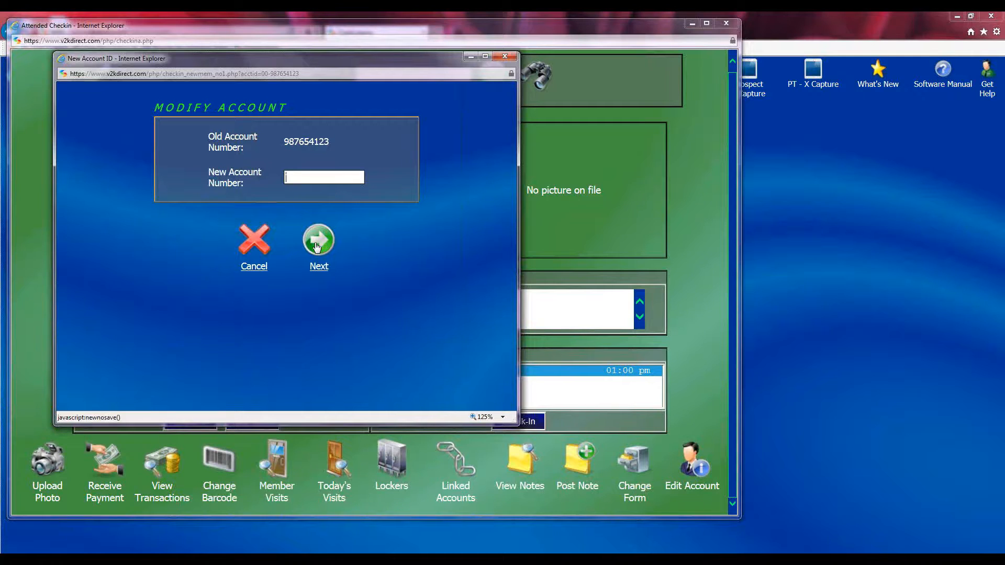
{"action": "left_click", "coordinate": [253, 242]}
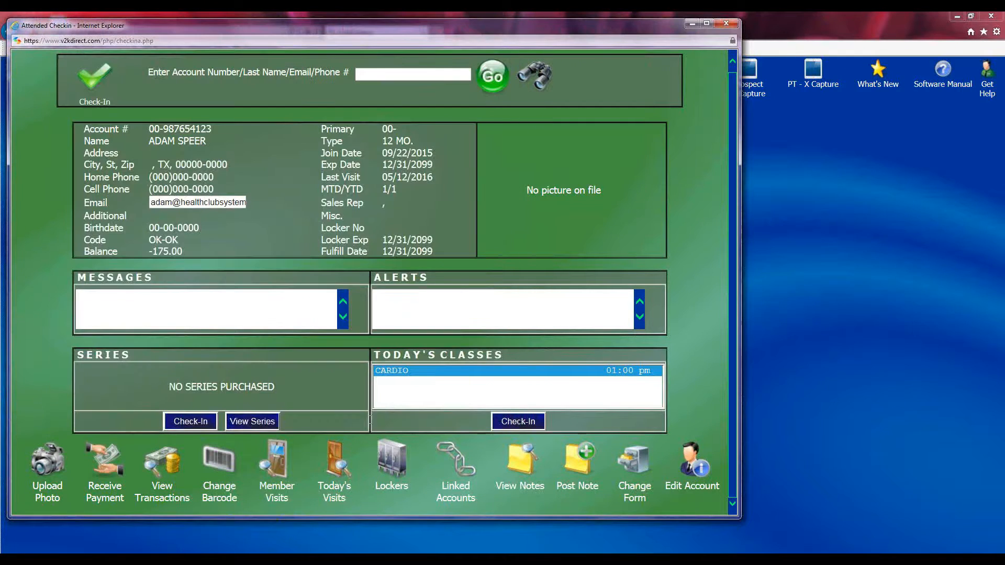
View the member's visit history and the list of today's visits, closing each window when done.
{"action": "left_click", "coordinate": [277, 467]}
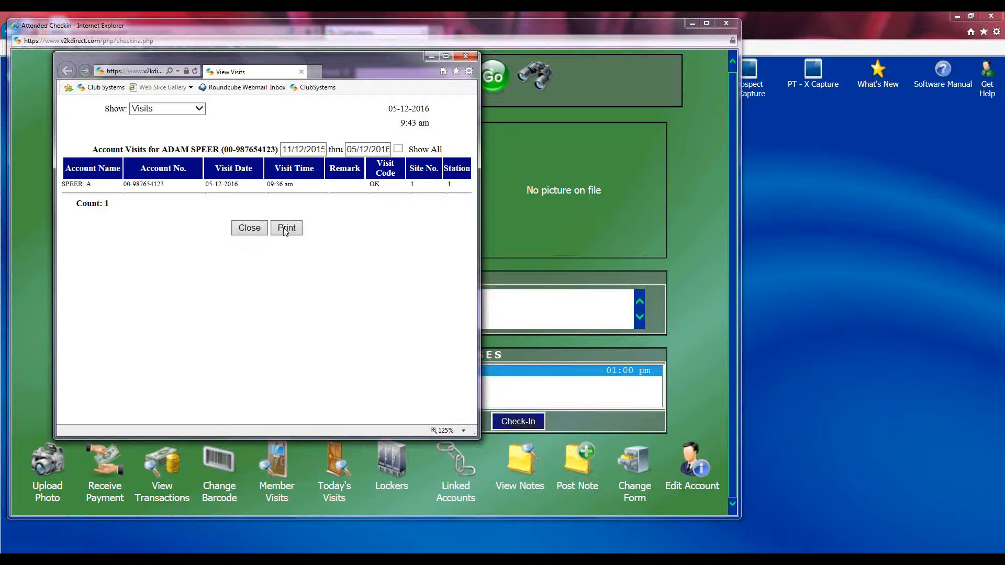
{"action": "left_click", "coordinate": [466, 56]}
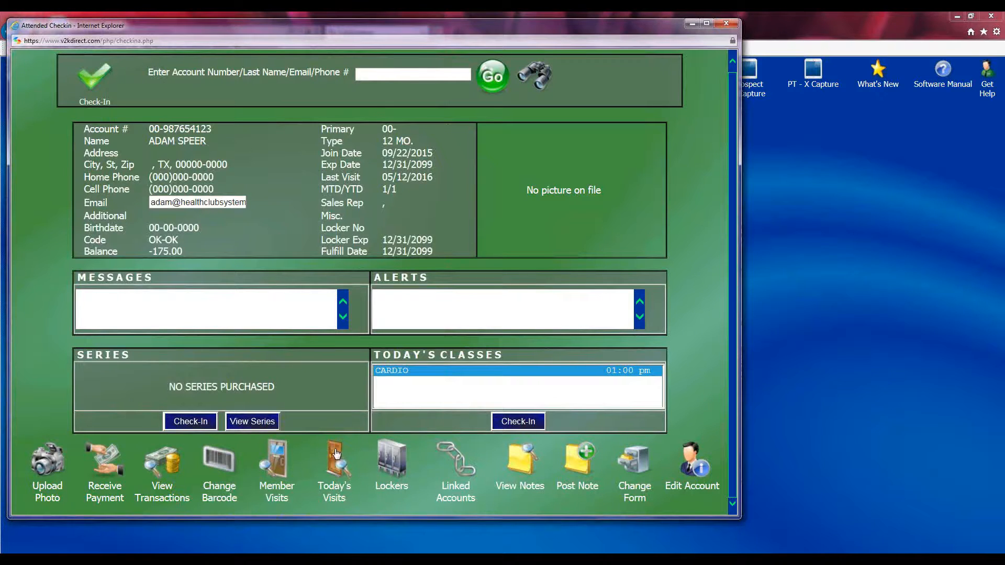
{"action": "left_click", "coordinate": [335, 453]}
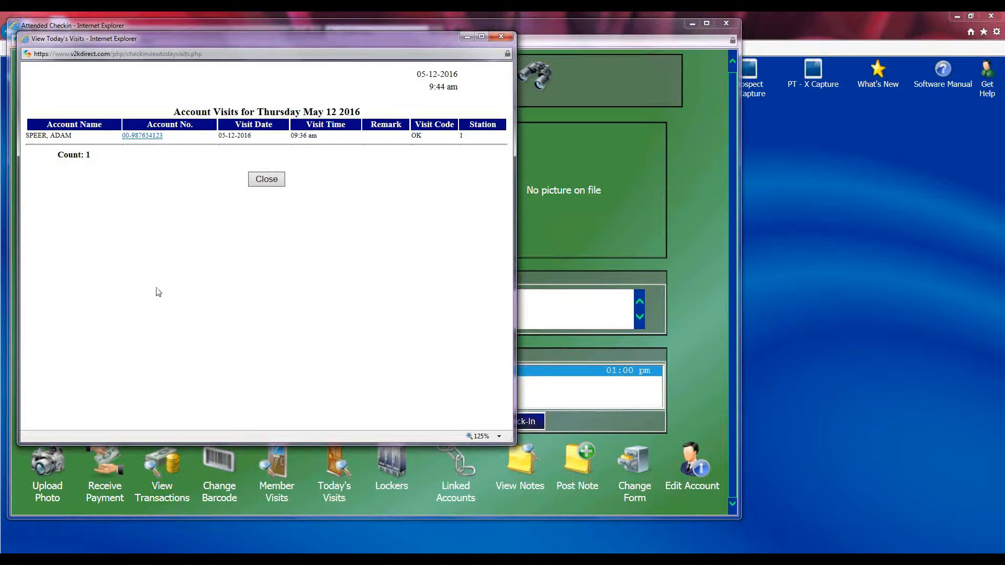
{"action": "left_click", "coordinate": [493, 36]}
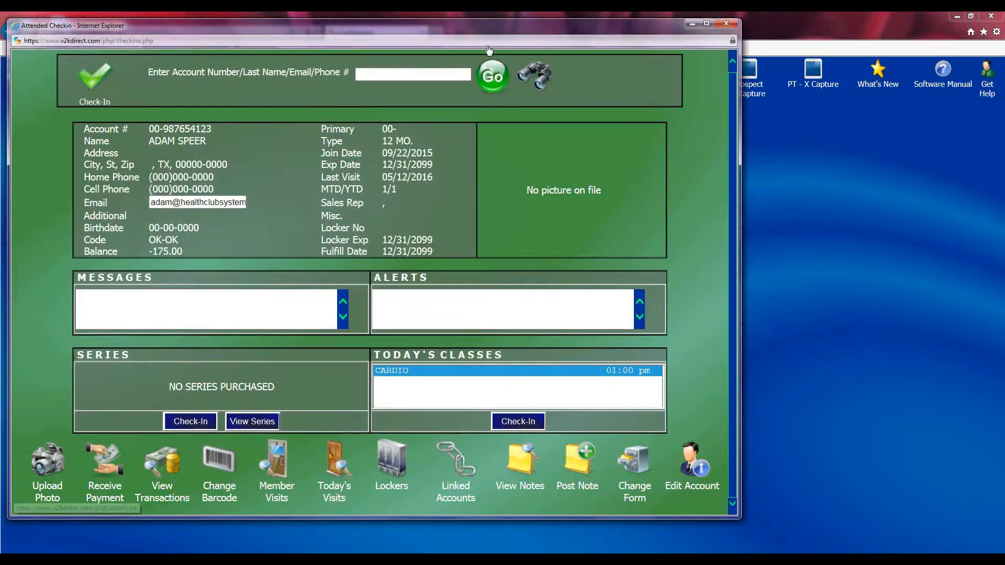
Examine the available and assigned lockers, and view the member's linked accounts, closing each window when done.
{"action": "left_click", "coordinate": [393, 459]}
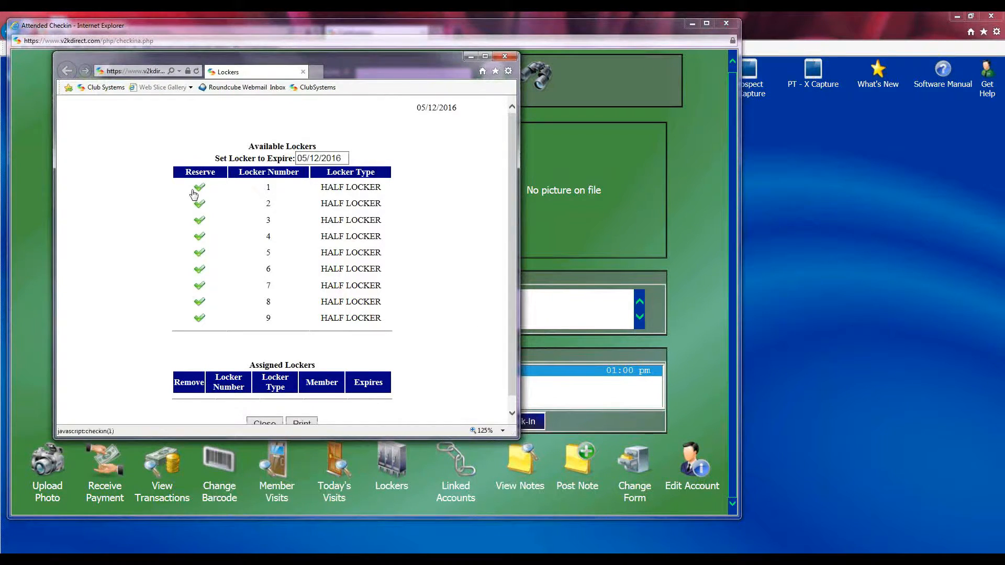
{"action": "left_click", "coordinate": [199, 240]}
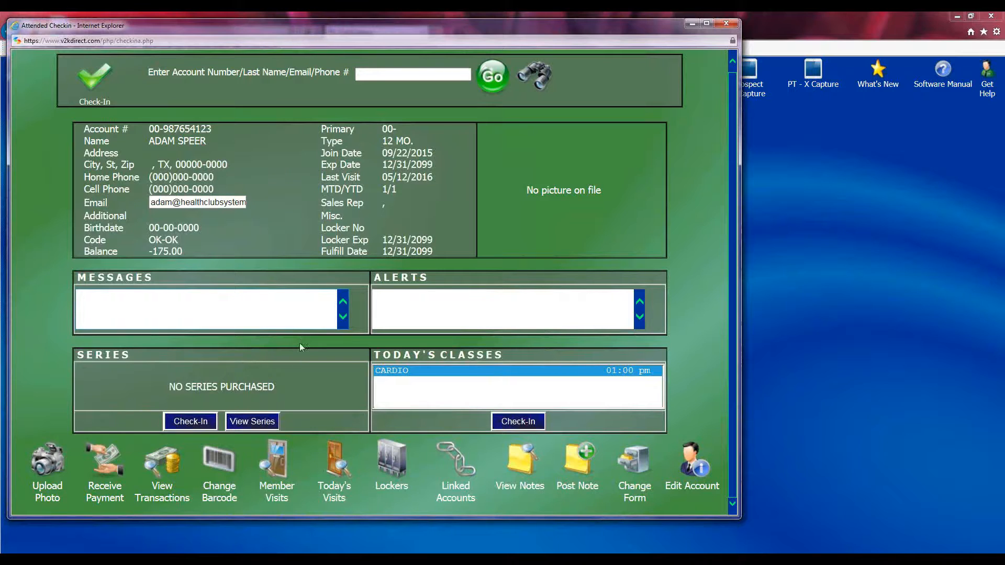
{"action": "left_click", "coordinate": [455, 466]}
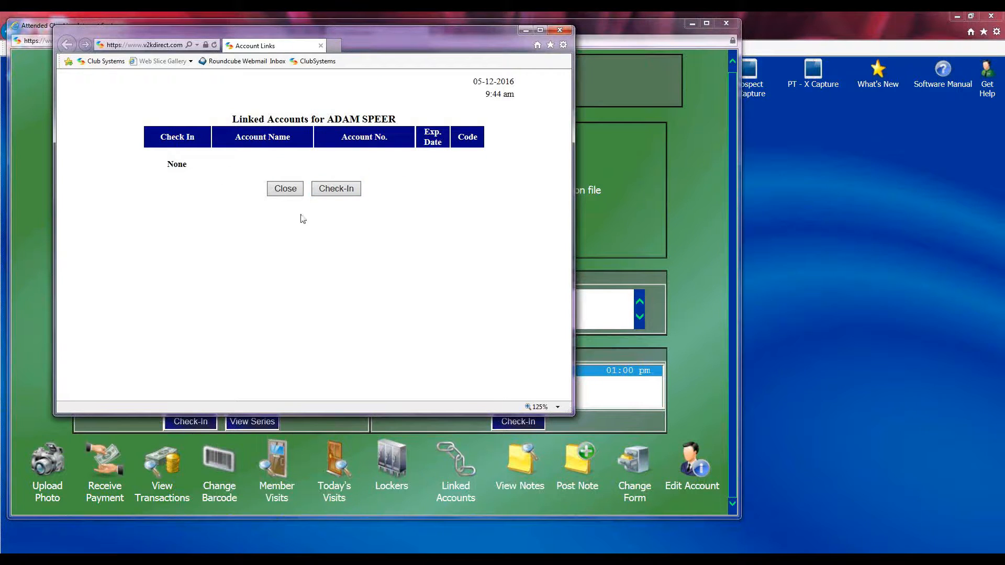
{"action": "left_click", "coordinate": [287, 190]}
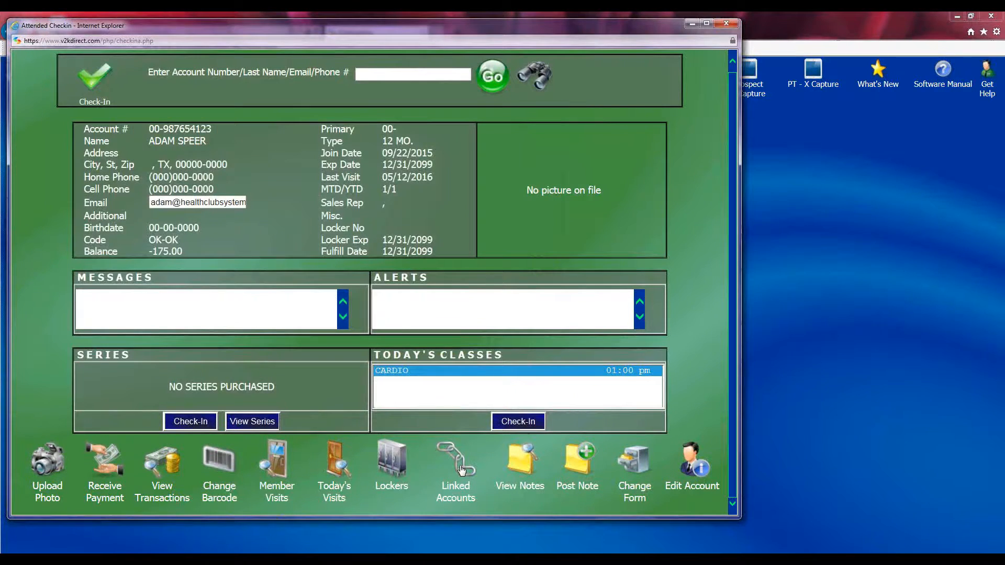
View the member's notes, and examine the subject and text fields for posting a new note without posting one.
{"action": "left_click", "coordinate": [521, 463]}
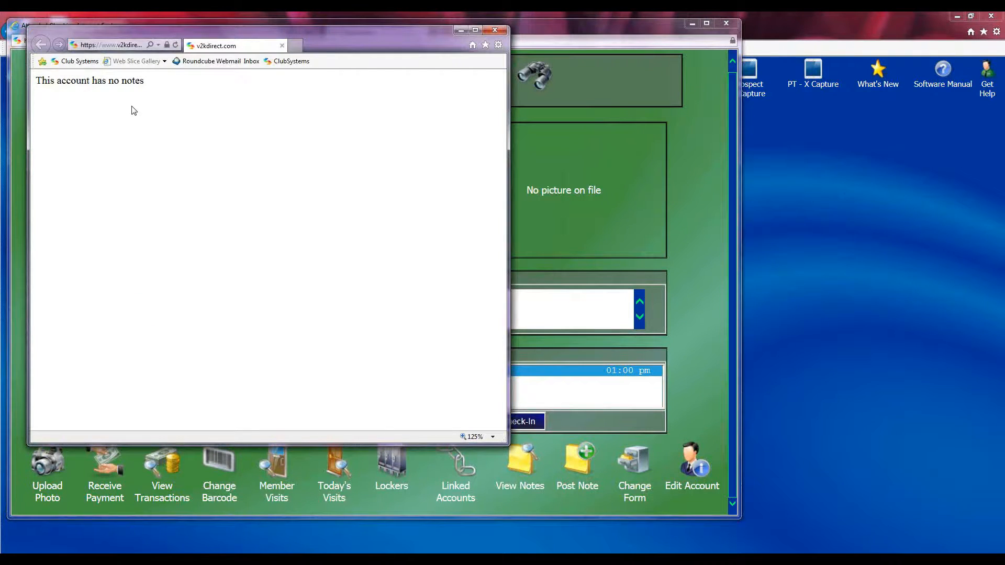
{"action": "left_click", "coordinate": [492, 32]}
{"action": "left_click", "coordinate": [574, 462]}
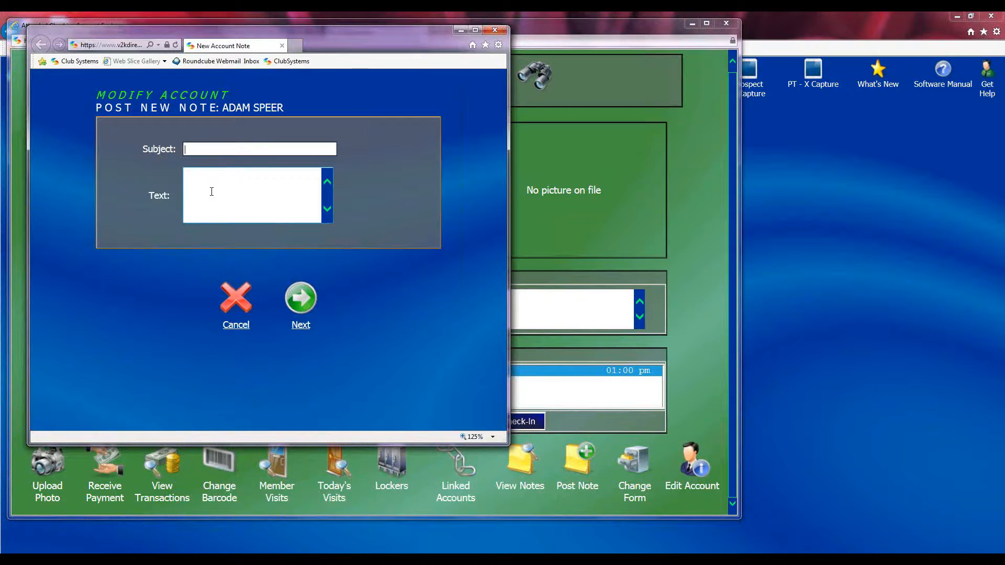
{"action": "left_click", "coordinate": [610, 417]}
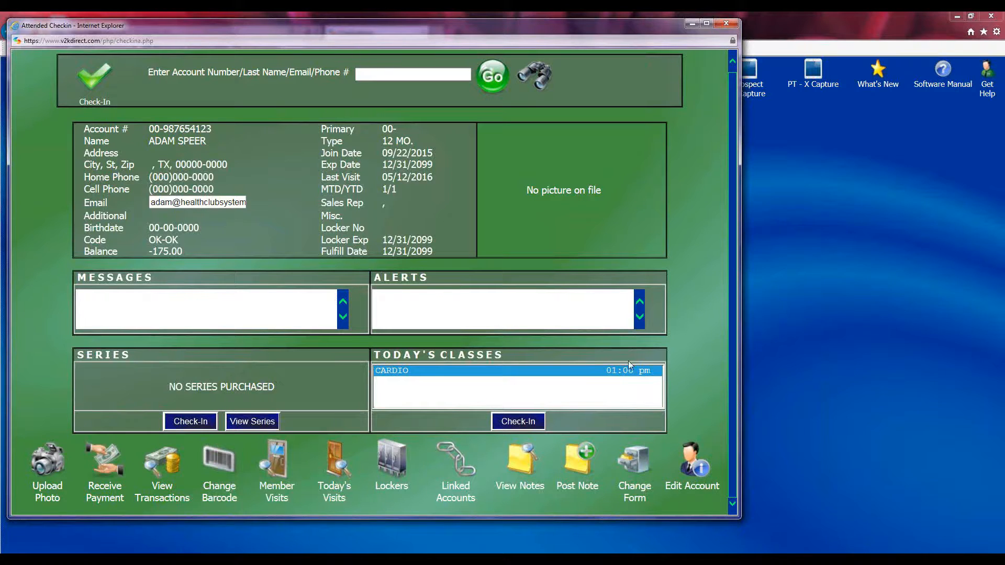
Open the member's Change Form, enter the employee password, and choose FREEZE CHANGE as the form to show.
{"action": "left_click", "coordinate": [634, 461]}
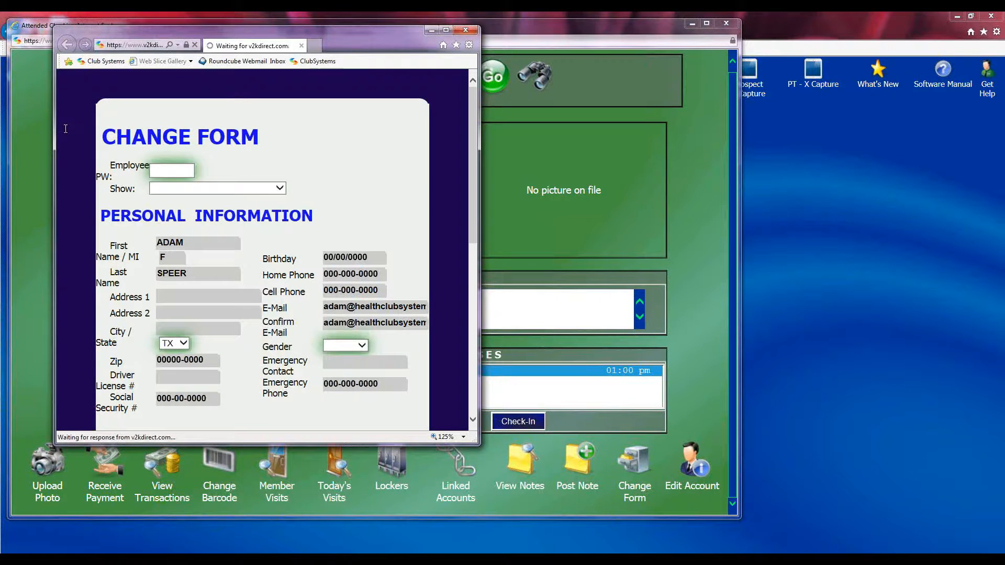
{"action": "left_click", "coordinate": [151, 170]}
{"action": "type", "text": "******"}
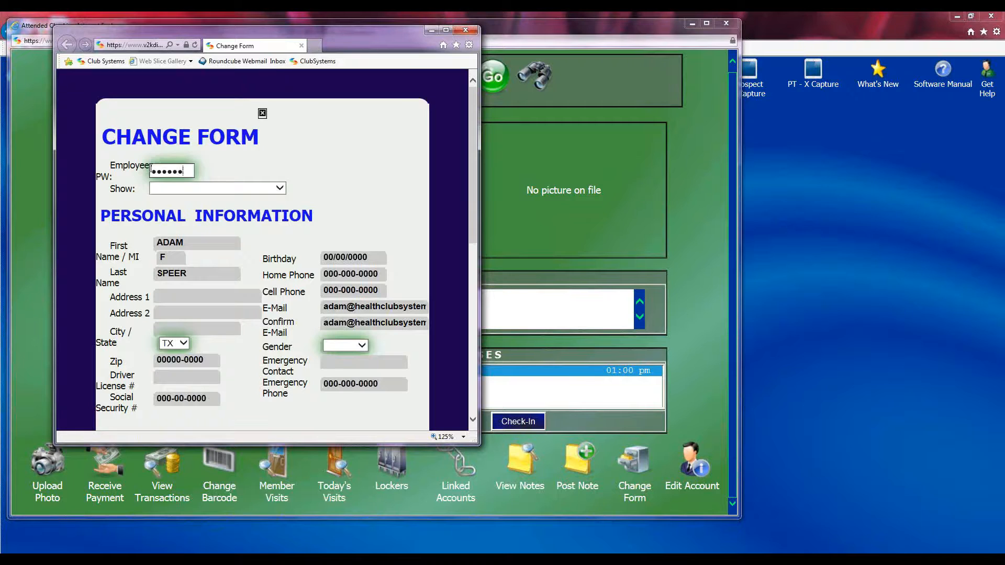
{"action": "left_click", "coordinate": [280, 190]}
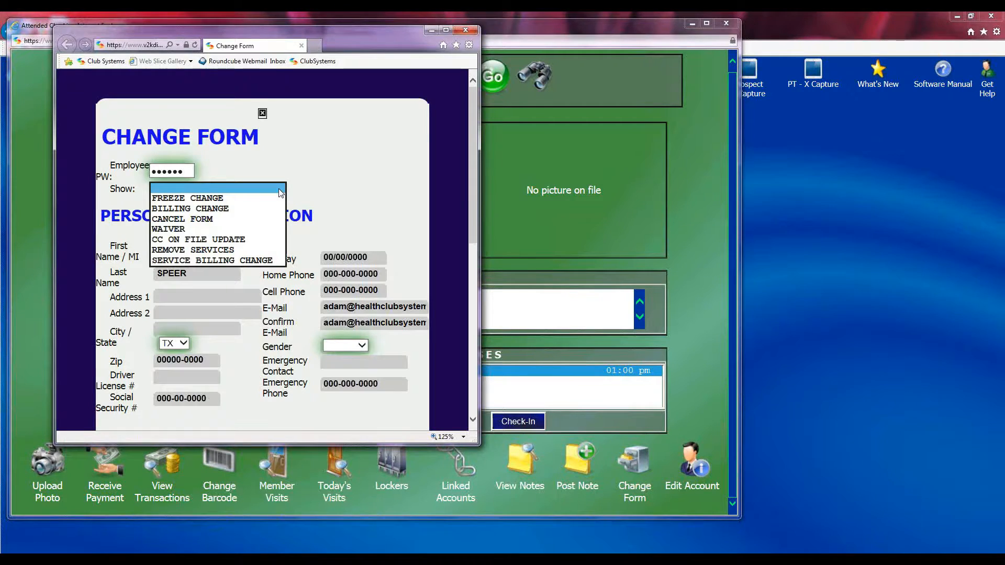
{"action": "left_click", "coordinate": [189, 199]}
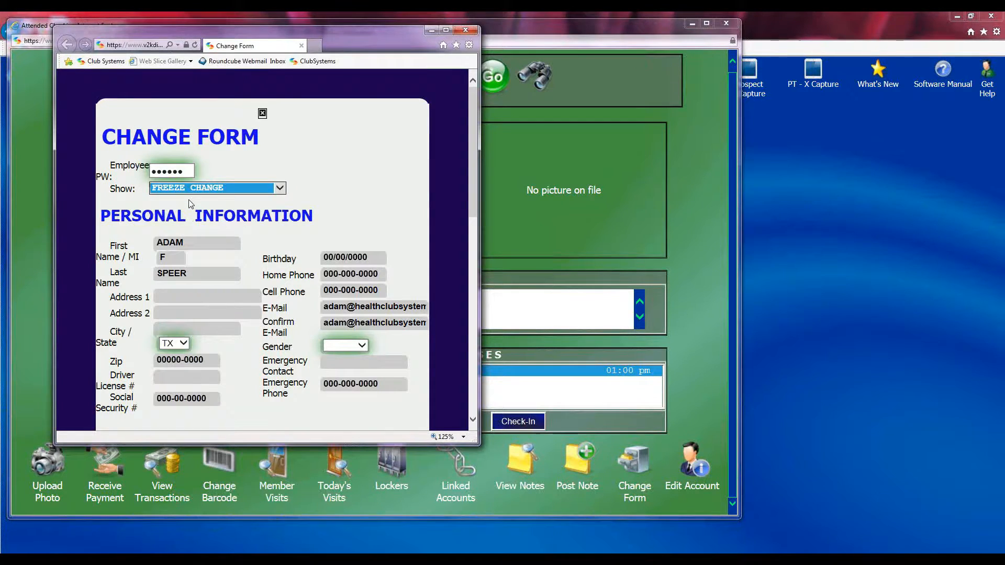
Examine the freeze form's terms, dates, checkbox and member and guardian signature areas, try Continue, and close the form.
{"action": "scroll", "coordinate": [189, 200], "scroll_direction": "down", "scroll_amount": 3}
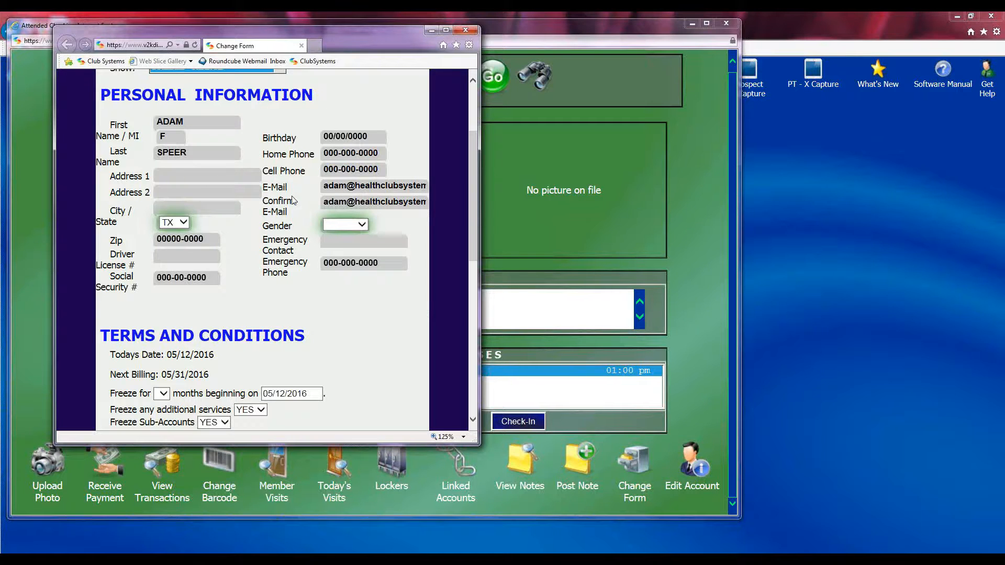
{"action": "scroll", "coordinate": [293, 199], "scroll_direction": "down", "scroll_amount": 3}
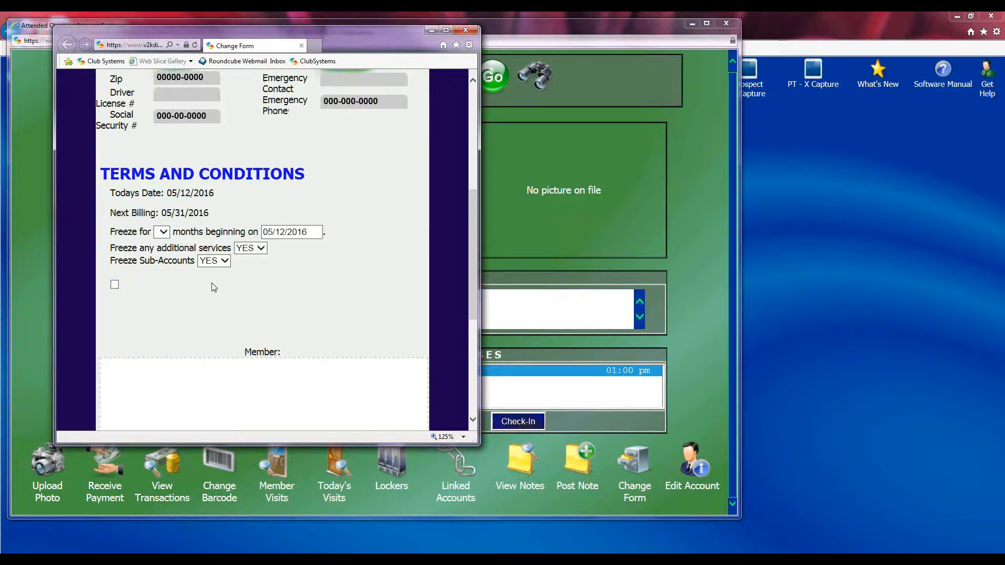
{"action": "left_click", "coordinate": [114, 284]}
{"action": "left_click", "coordinate": [115, 284]}
{"action": "scroll", "coordinate": [162, 296], "scroll_direction": "down", "scroll_amount": 3}
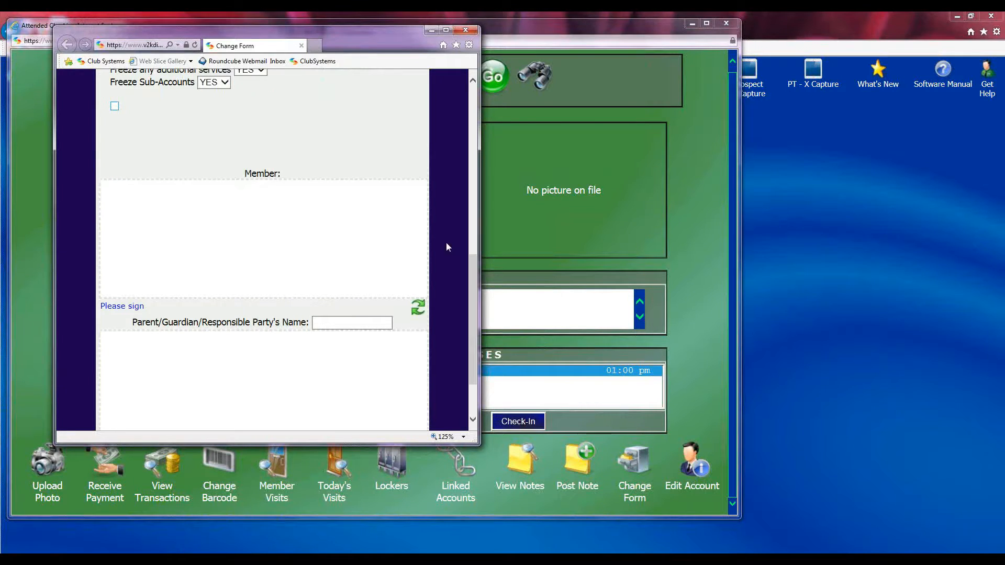
{"action": "scroll", "coordinate": [446, 243], "scroll_direction": "down", "scroll_amount": 2}
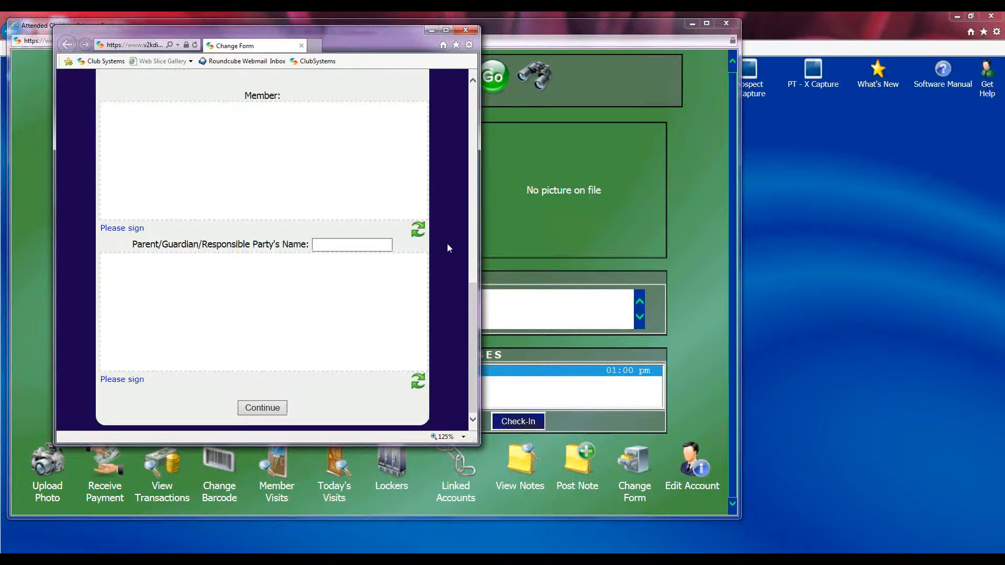
{"action": "left_click", "coordinate": [272, 409]}
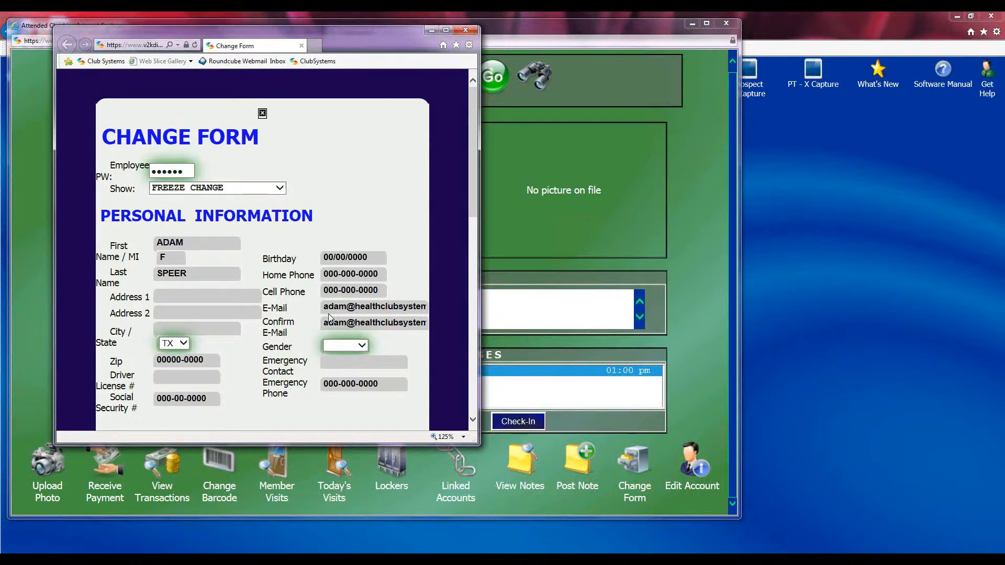
{"action": "scroll", "coordinate": [328, 313], "scroll_direction": "down", "scroll_amount": 4}
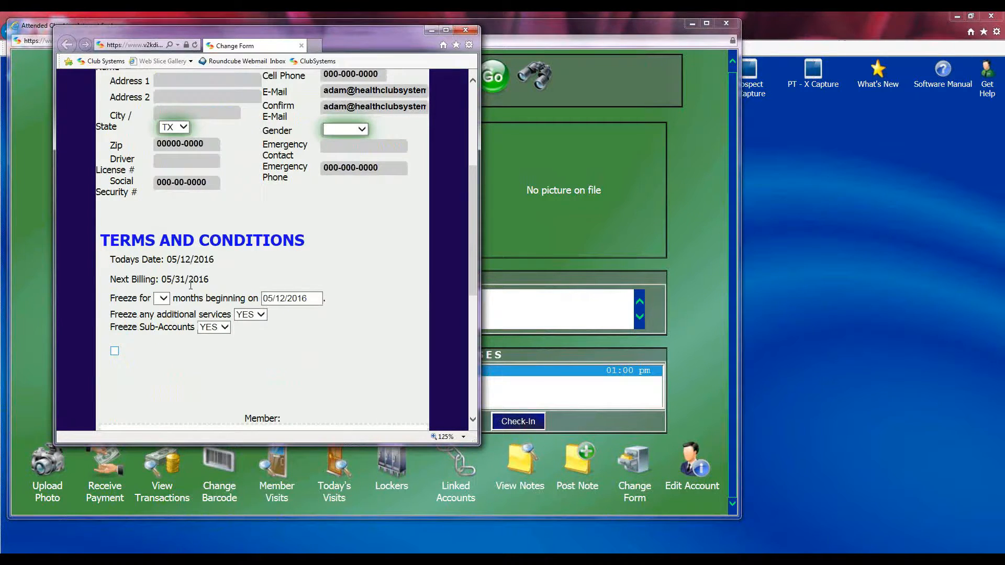
{"action": "left_click", "coordinate": [465, 30]}
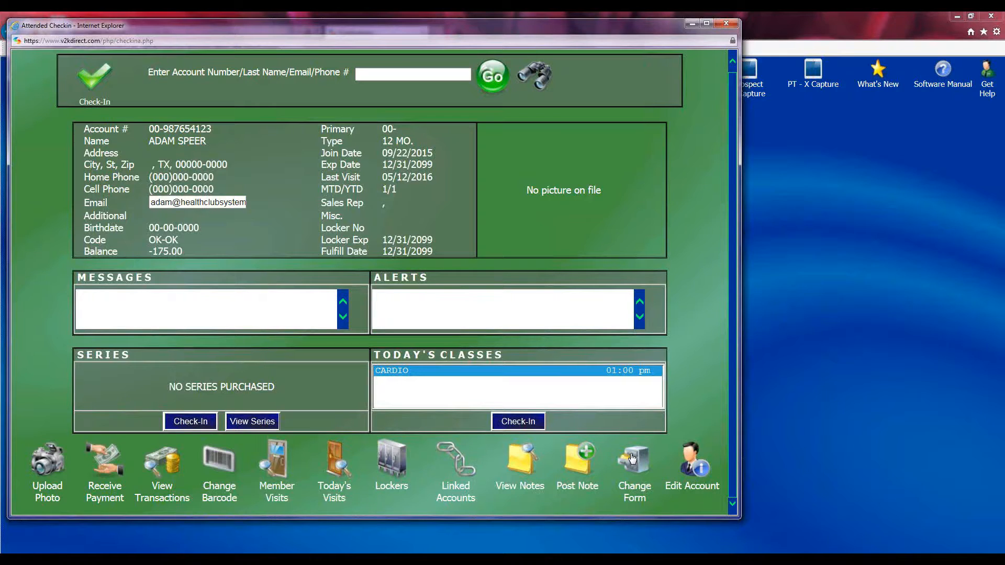
Open the member's account for editing, examine the personal and account information sections, and close it without saving.
{"action": "left_click", "coordinate": [701, 471]}
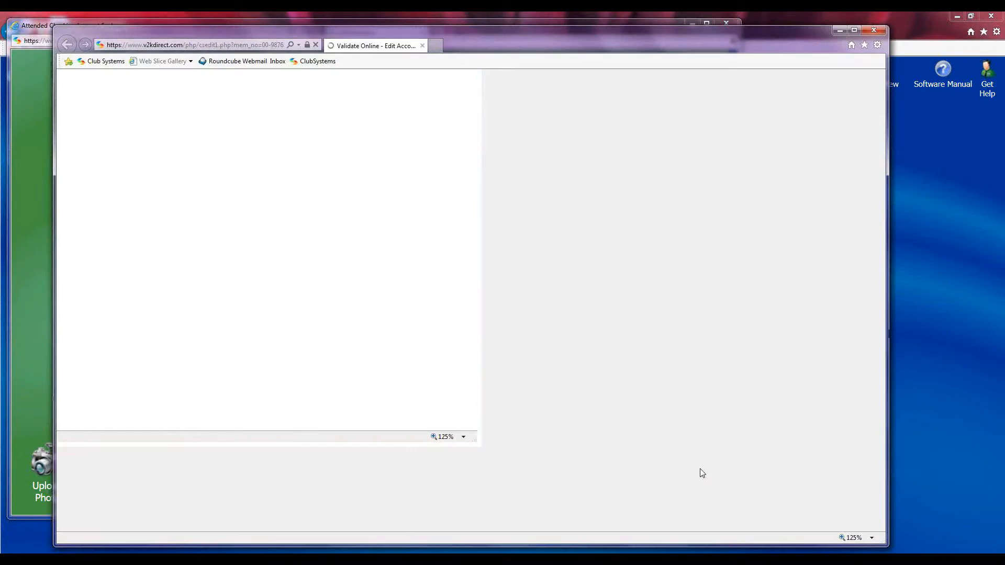
{"action": "scroll", "coordinate": [581, 429], "scroll_direction": "down", "scroll_amount": 4}
{"action": "scroll", "coordinate": [580, 428], "scroll_direction": "down", "scroll_amount": 5}
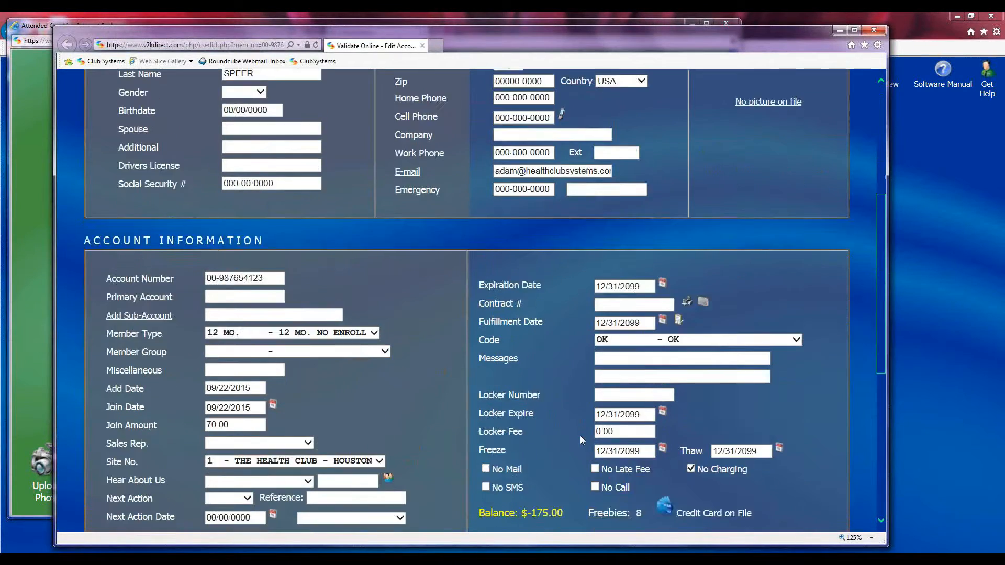
{"action": "scroll", "coordinate": [579, 443], "scroll_direction": "up", "scroll_amount": 10}
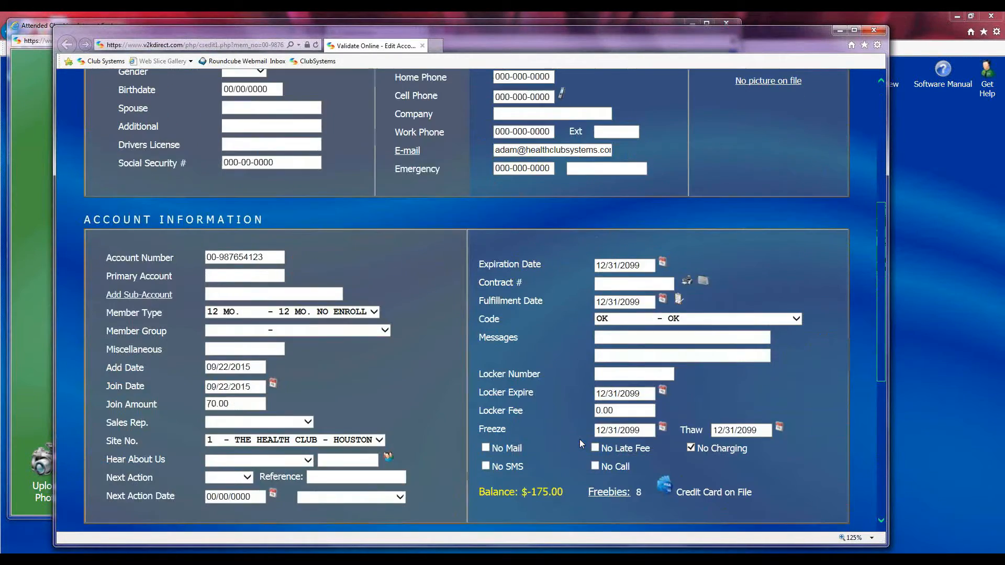
{"action": "scroll", "coordinate": [579, 444], "scroll_direction": "down", "scroll_amount": 2}
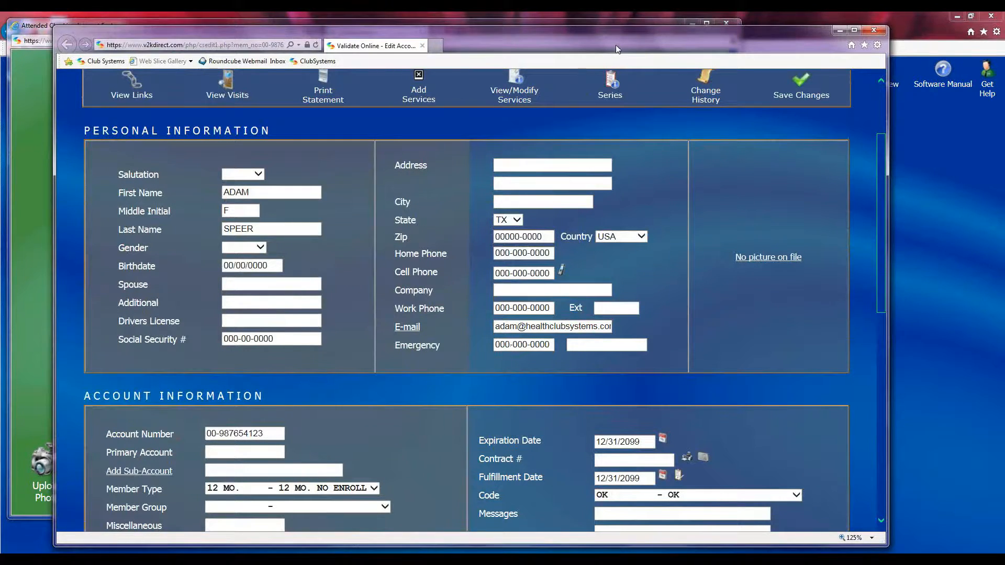
{"action": "left_click_drag", "start_coordinate": [784, 32], "coordinate": [777, 80]}
{"action": "left_click", "coordinate": [875, 79]}
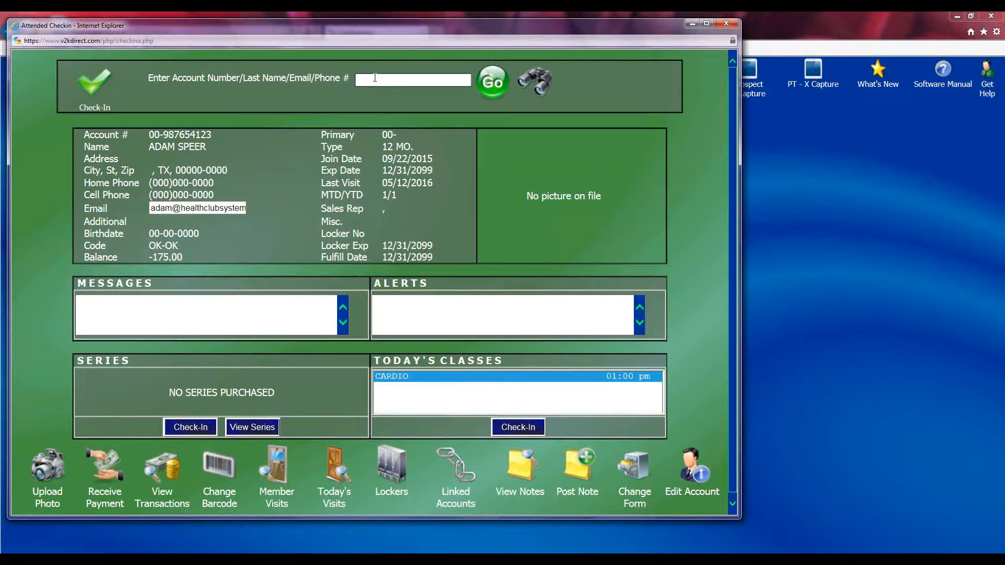
Look up two different accounts by account number on the check-in screen to compare their status colors and alerts.
{"action": "type", "text": "34371"}
{"action": "left_click", "coordinate": [493, 89]}
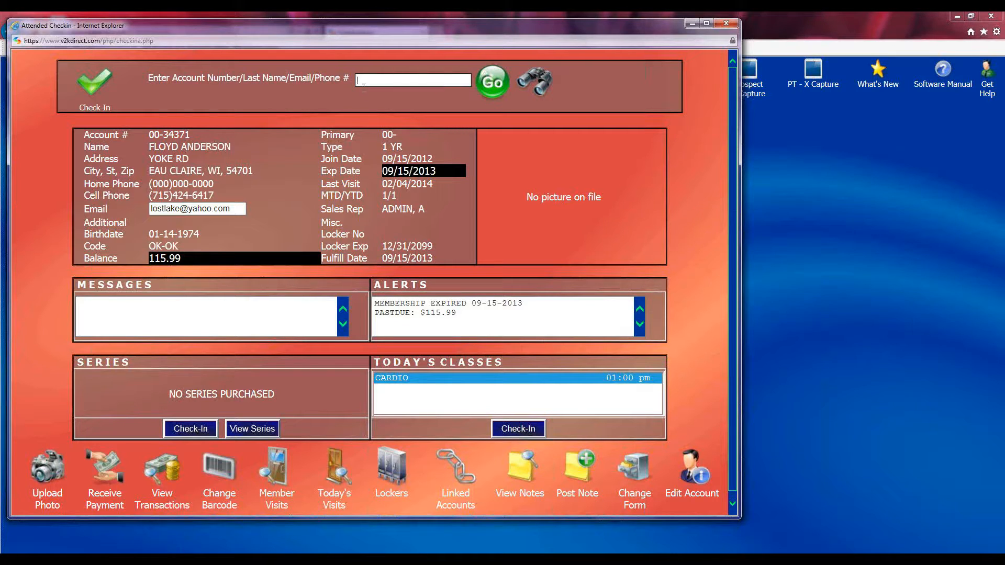
{"action": "type", "text": "7412"}
{"action": "left_click", "coordinate": [496, 81]}
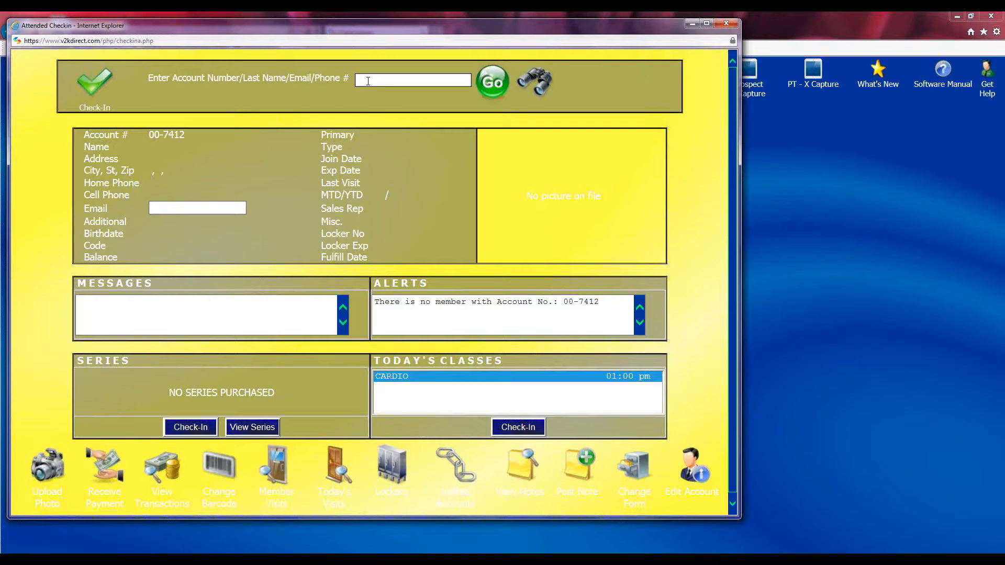
Look up another member by account number and highlight the credit card message in the Alerts area.
{"action": "type", "text": "250"}
{"action": "type", "text": "52525"}
{"action": "left_click", "coordinate": [489, 80]}
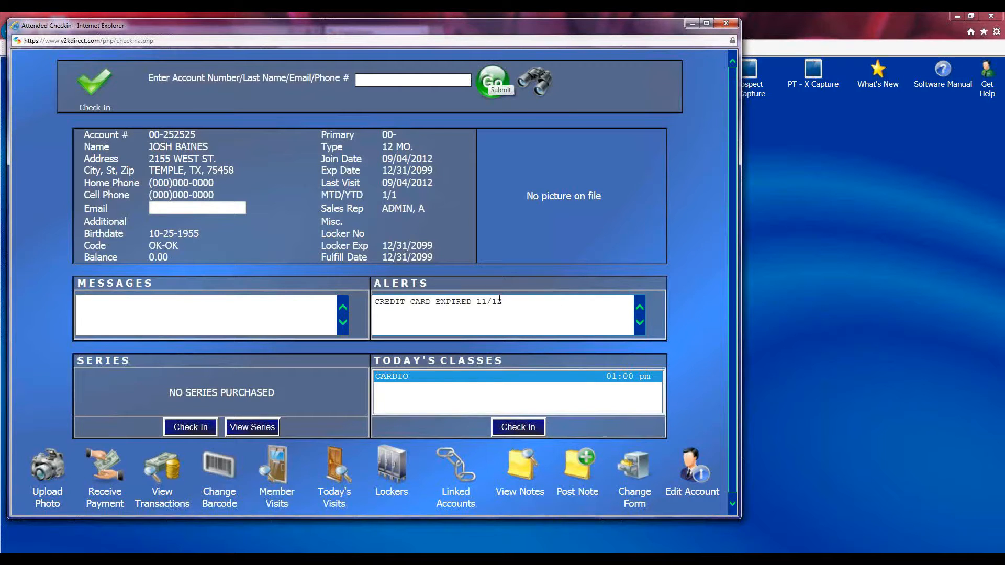
{"action": "left_click_drag", "start_coordinate": [500, 300], "coordinate": [387, 314]}
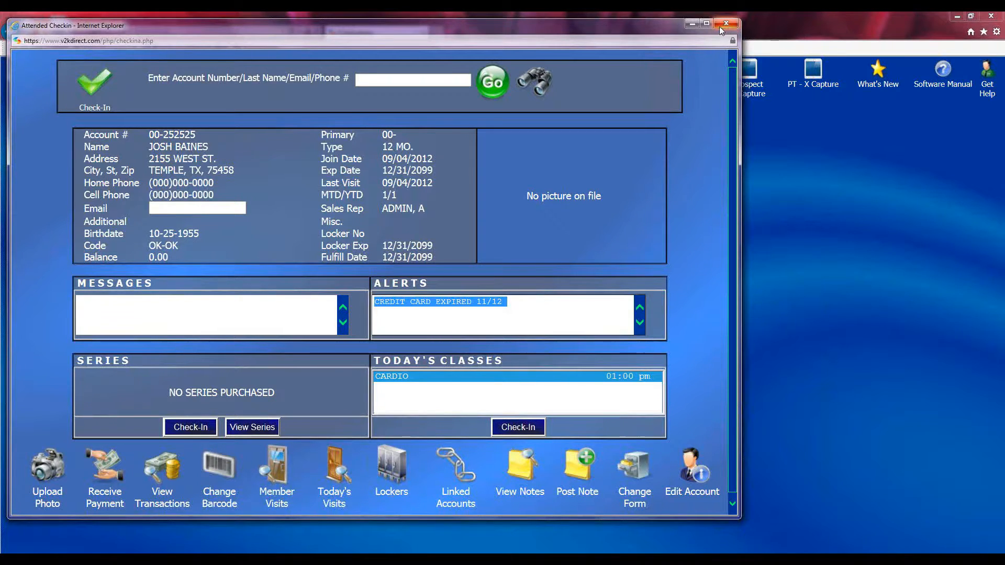
Close the attended check-in window, open the Checkin Colors setup, and examine the member types available for Pink.
{"action": "left_click", "coordinate": [721, 27]}
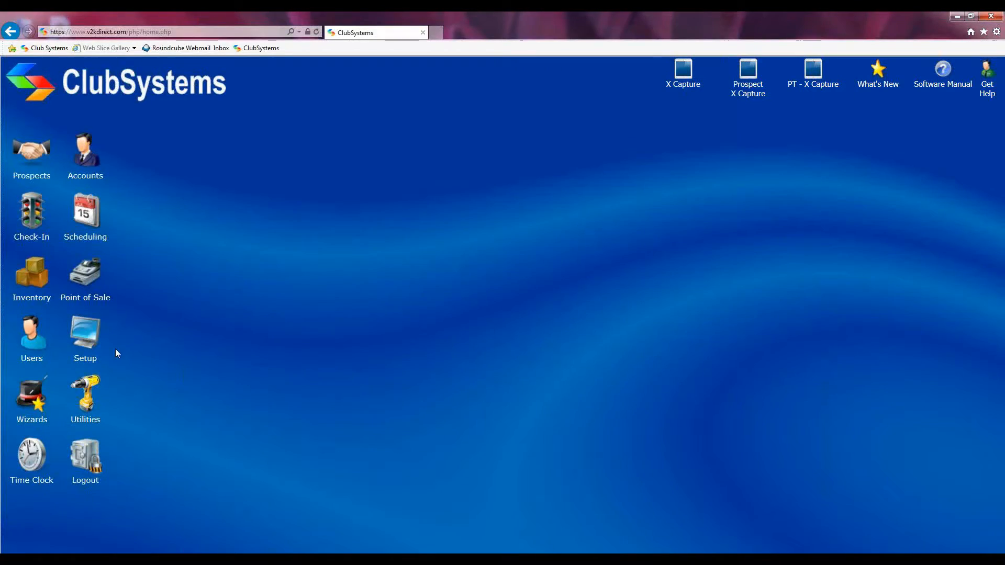
{"action": "left_click", "coordinate": [89, 351]}
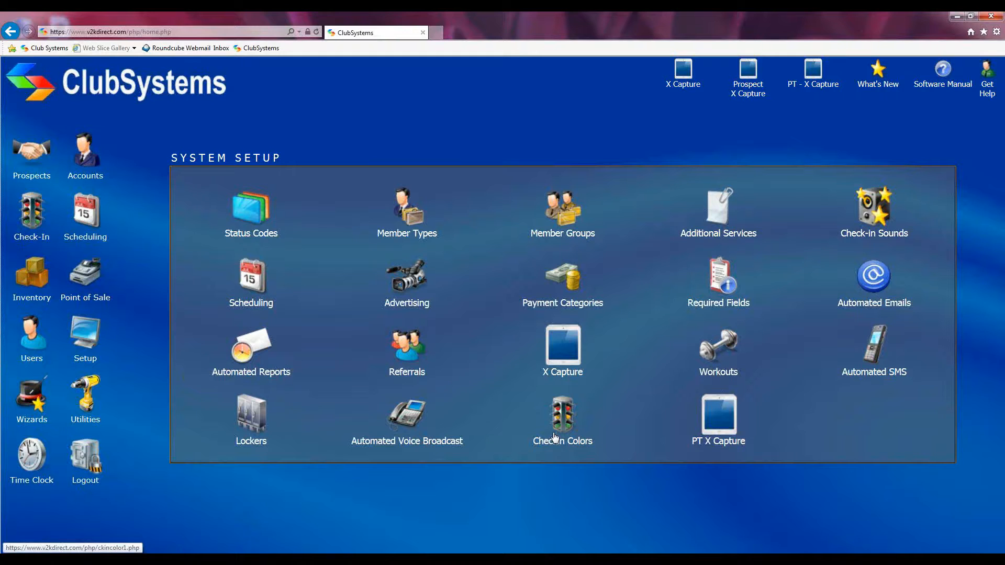
{"action": "left_click", "coordinate": [561, 422]}
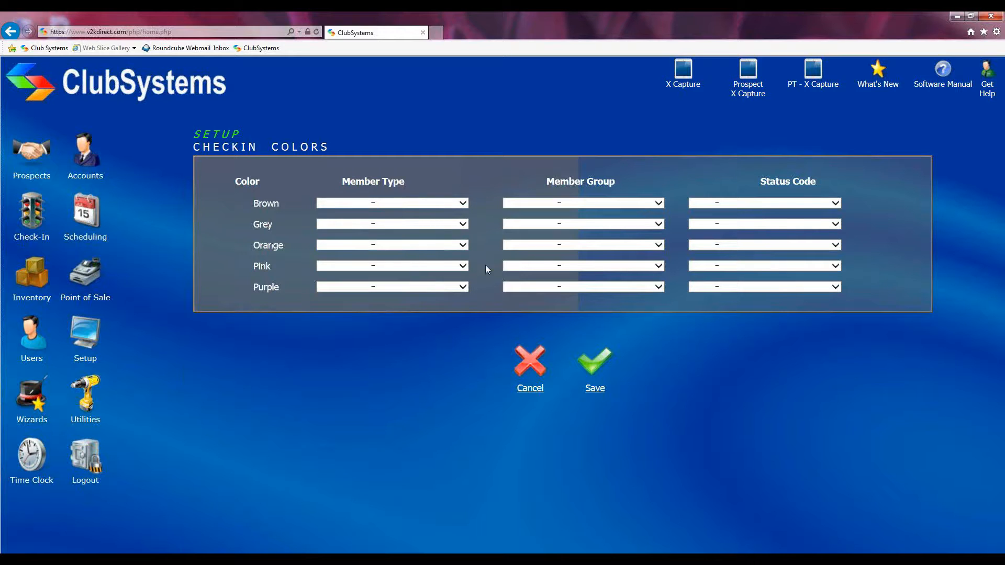
{"action": "left_click", "coordinate": [464, 266]}
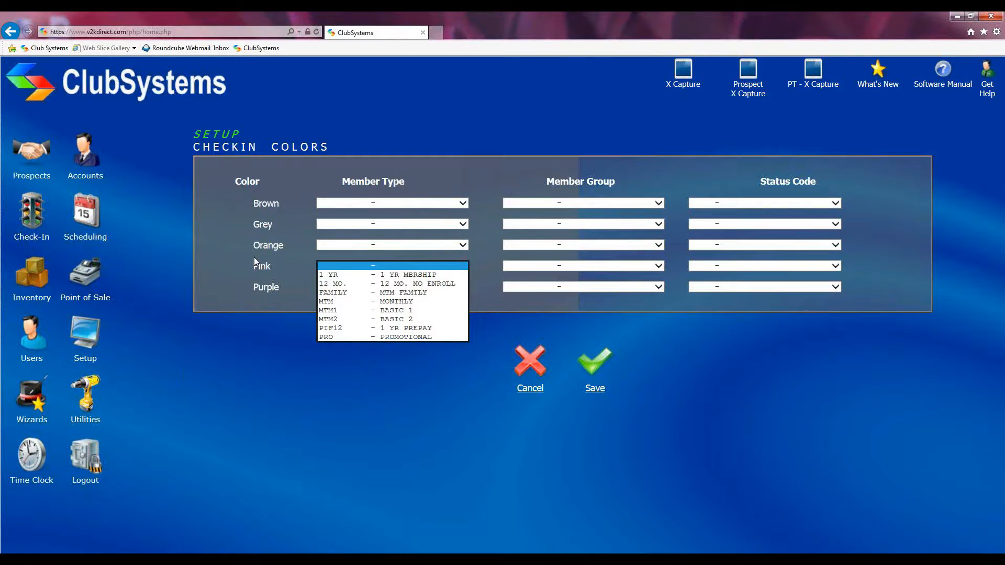
{"action": "left_click", "coordinate": [668, 238]}
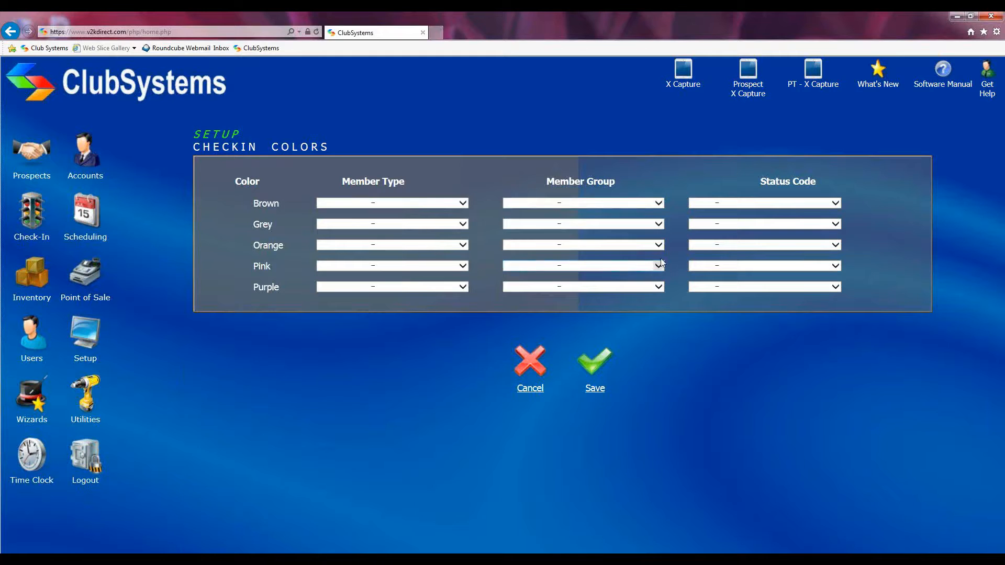
Assign the KAISER - KAISER EMPLOYEES member group to the color Grey, and clear that assignment again.
{"action": "left_click", "coordinate": [656, 223]}
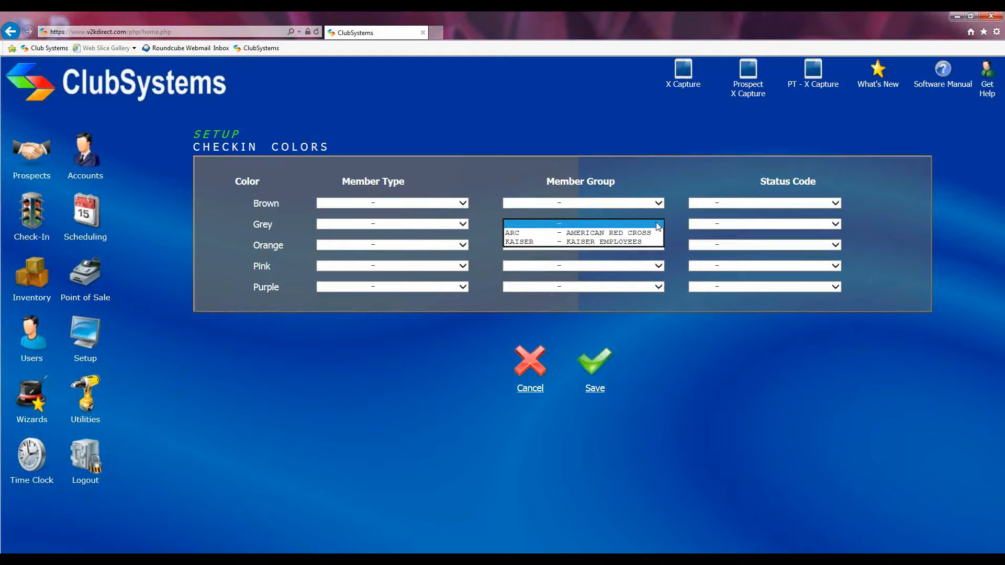
{"action": "left_click", "coordinate": [613, 241]}
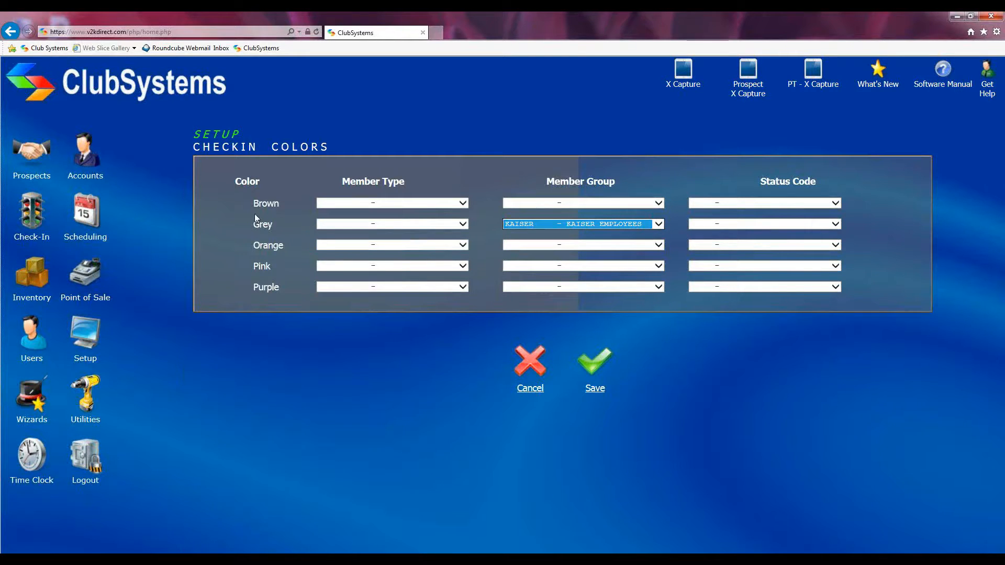
{"action": "left_click", "coordinate": [659, 224]}
{"action": "left_click", "coordinate": [636, 207]}
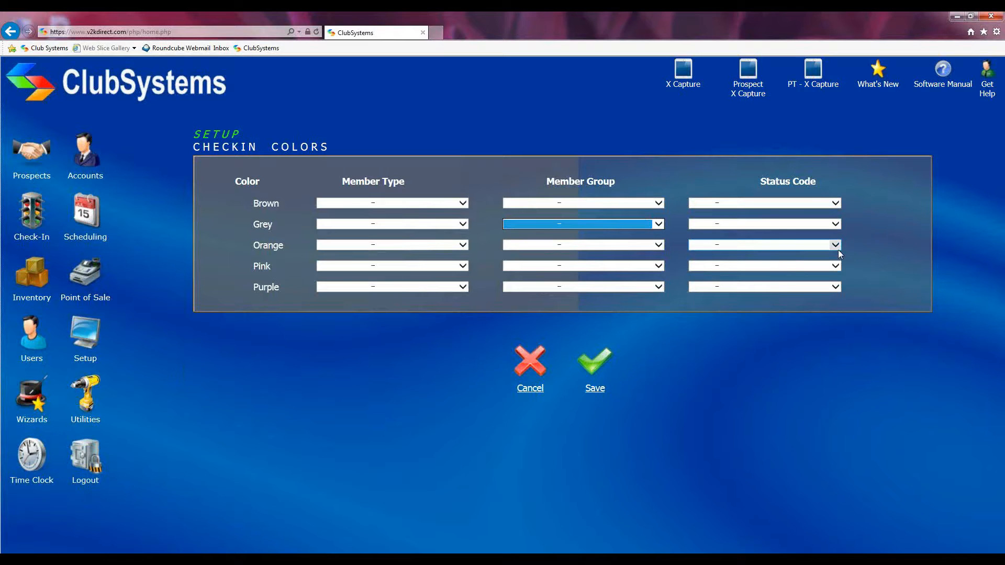
Try the NB - NEED UPDATE TO BILLING status code for the color Pink, and leave the color setup without saving.
{"action": "left_click", "coordinate": [835, 266]}
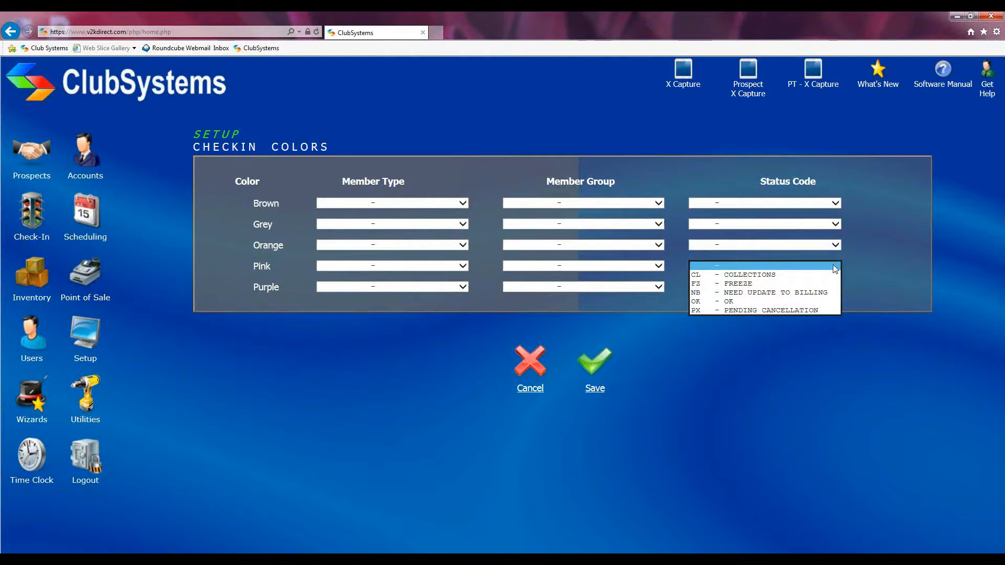
{"action": "left_click", "coordinate": [785, 292]}
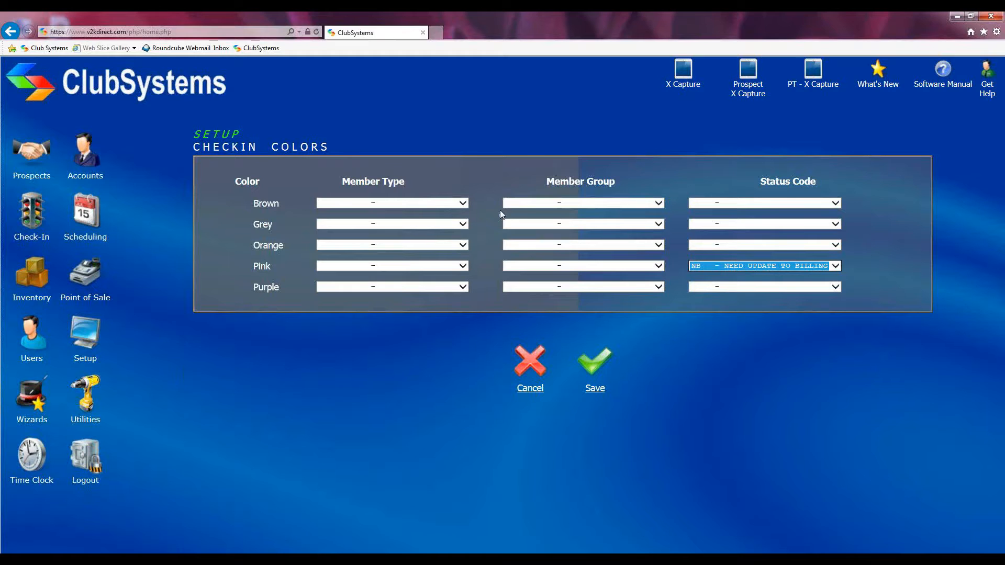
{"action": "left_click", "coordinate": [532, 370]}
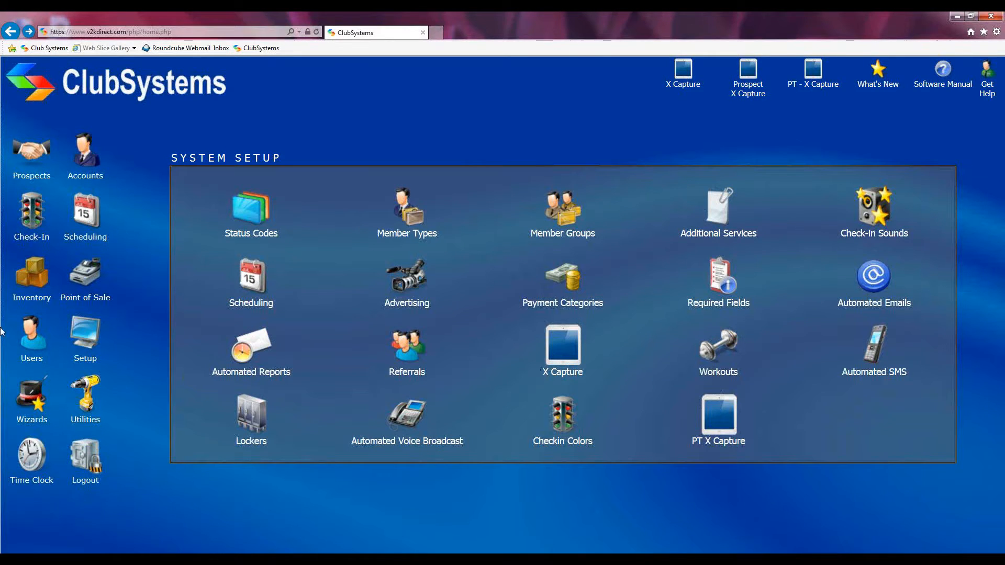
Open the Main Reports Wizard and examine the list of attendance reports, briefly highlighting its heading.
{"action": "left_click", "coordinate": [24, 399]}
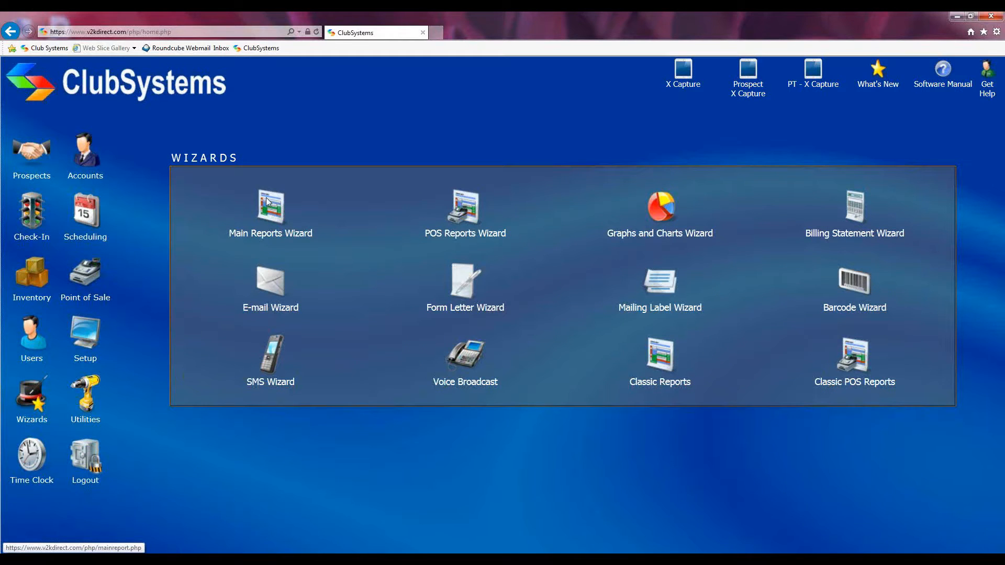
{"action": "left_click", "coordinate": [271, 209]}
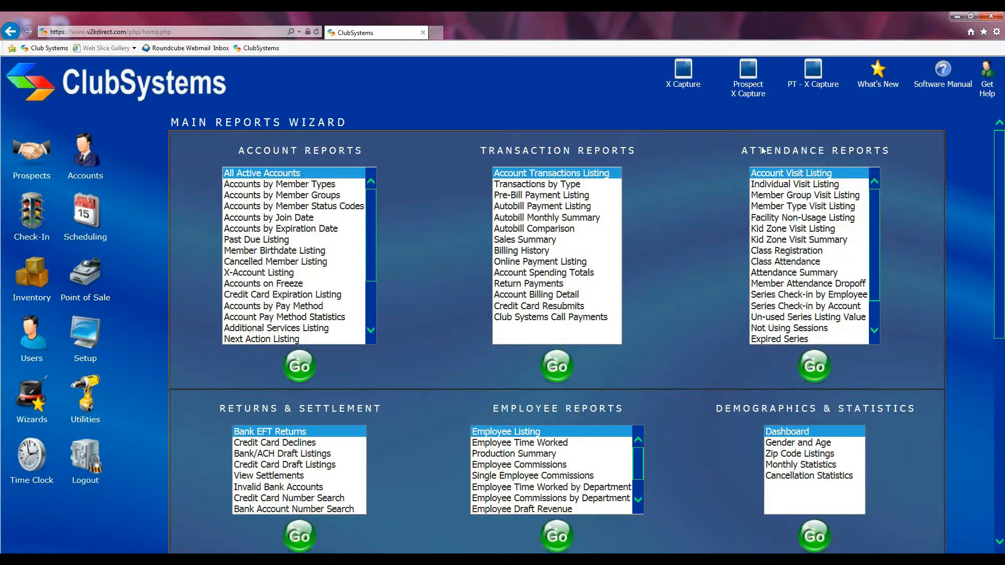
{"action": "triple_click", "coordinate": [897, 144]}
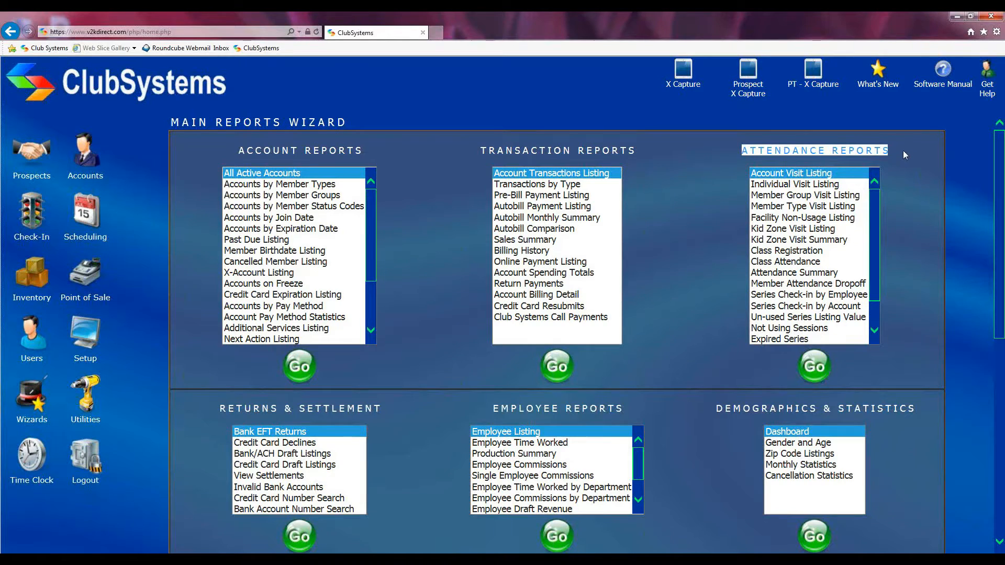
{"action": "left_click", "coordinate": [899, 171]}
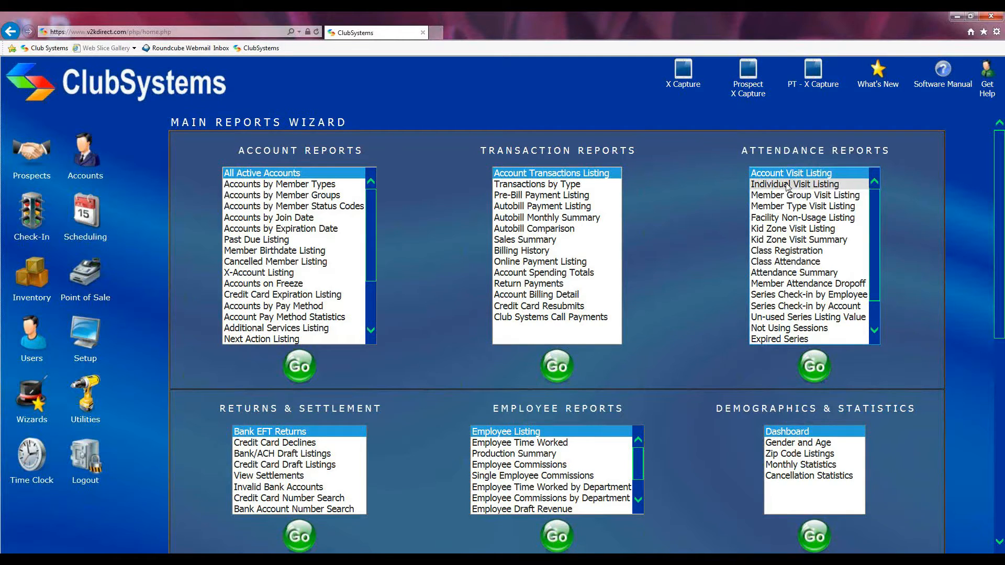
Open check-in in Kid-Zone mode, examine its screen, highlight the Password label, and close the window.
{"action": "left_click", "coordinate": [26, 218]}
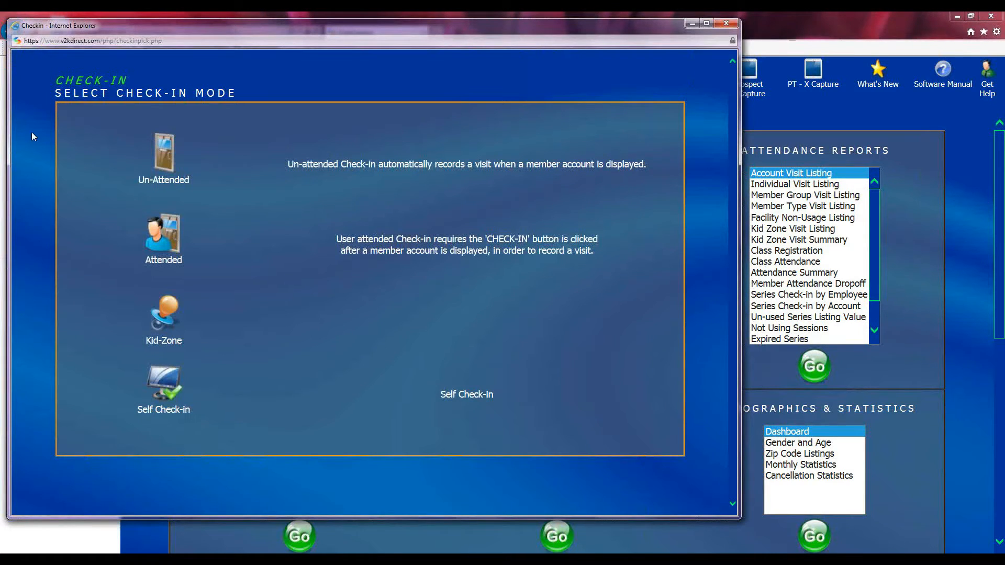
{"action": "left_click", "coordinate": [154, 317]}
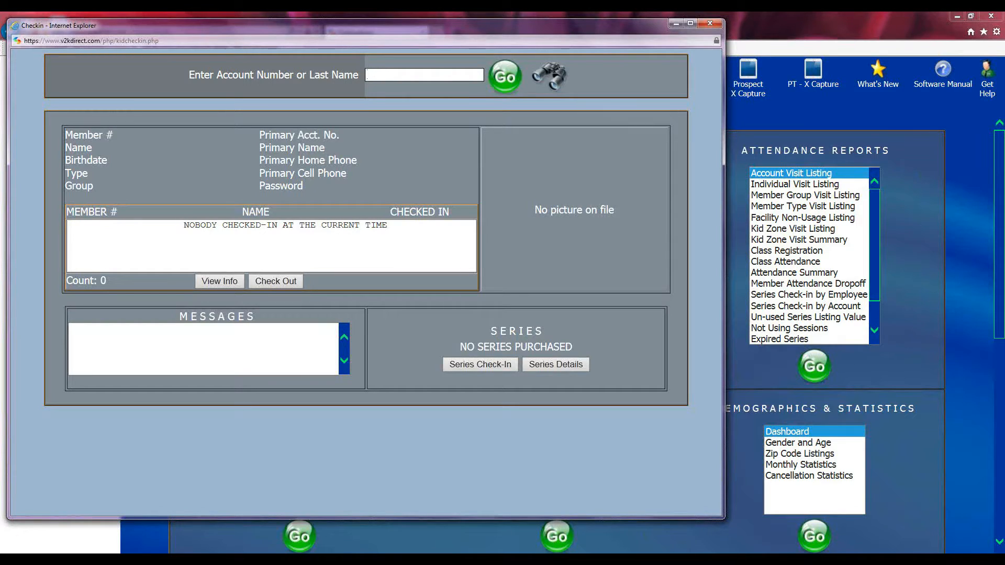
{"action": "double_click", "coordinate": [267, 186]}
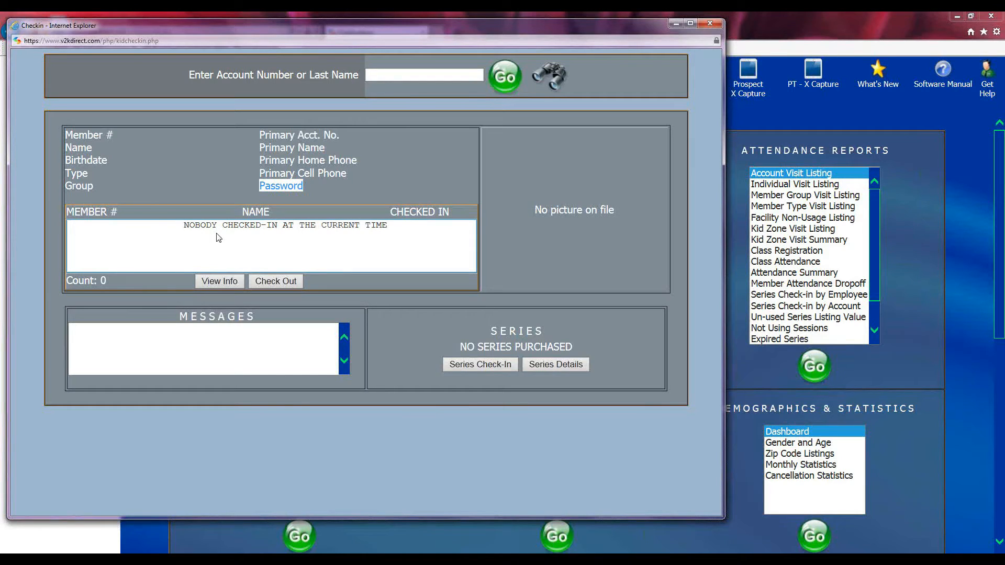
{"action": "left_click", "coordinate": [713, 24]}
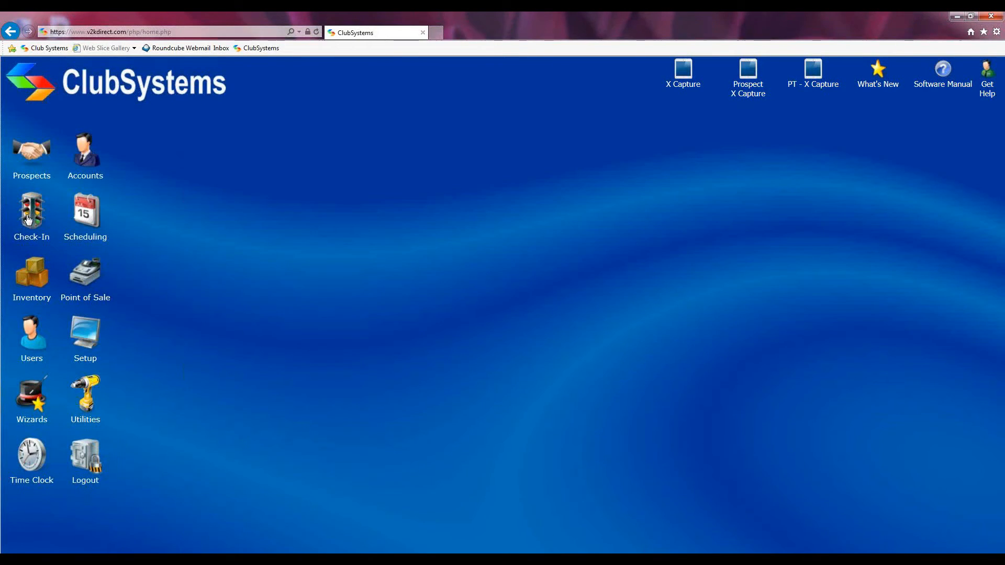
Open check-in in Self Check-in mode to show its member number entry screen.
{"action": "left_click", "coordinate": [28, 219]}
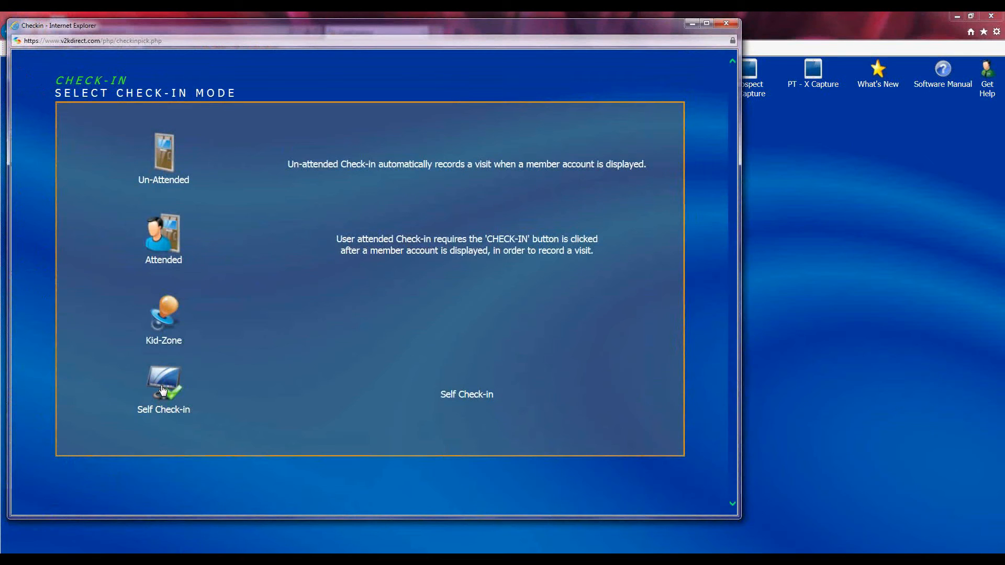
{"action": "left_click", "coordinate": [161, 386]}
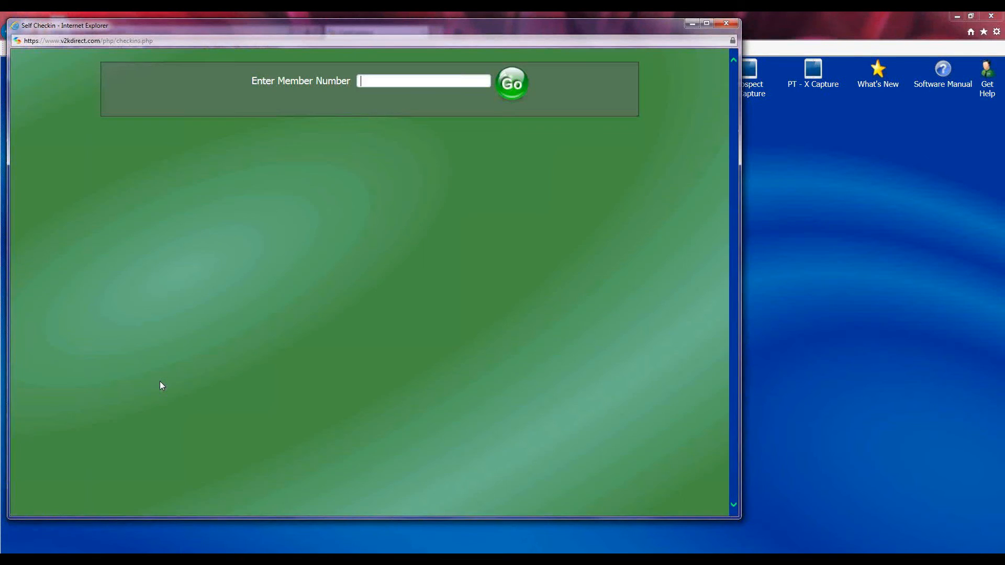